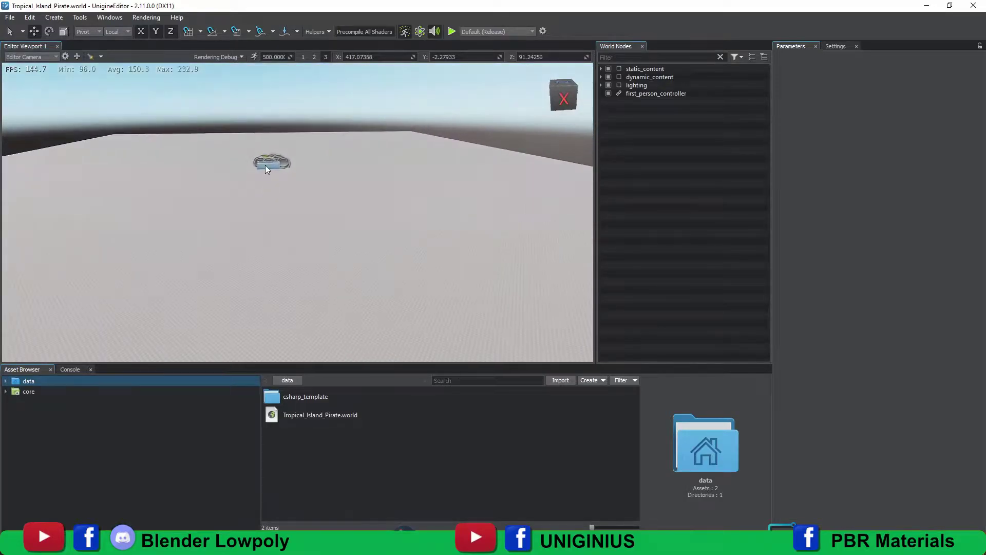
- Frame the buildings_clusters group and look over the template scene from outside
click(265, 165)
right_drag(330, 175, 303, 172)
scroll(349, 199, up, 3)
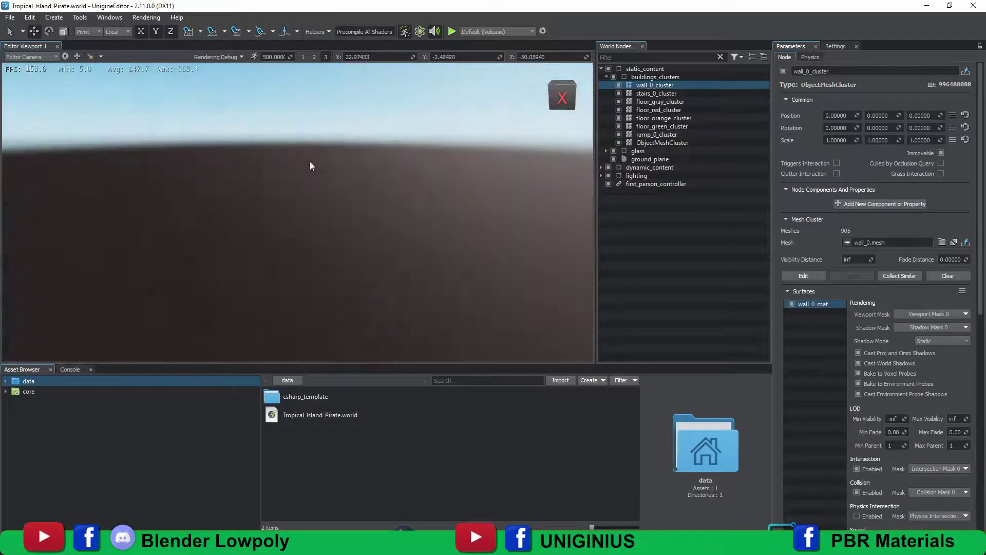
click(310, 164)
click(642, 77)
key(f)
key(2)
alt+drag(331, 251, 82, 261)
key(w)
right_drag(82, 261, 589, 61)
- Delete the static_content, dynamic_content and first_person_controller nodes from the world
click(601, 68)
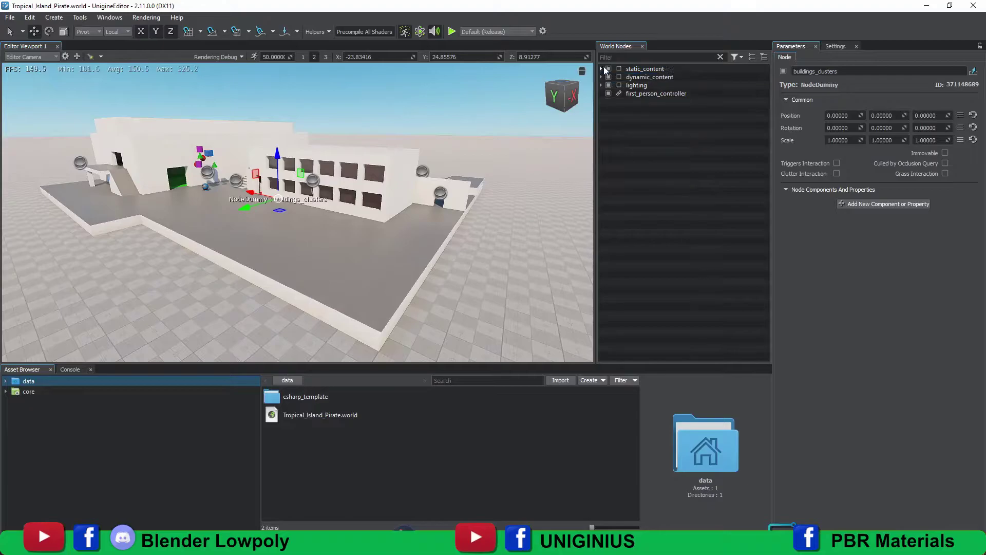
click(627, 68)
ctrl+click(633, 77)
ctrl+click(649, 93)
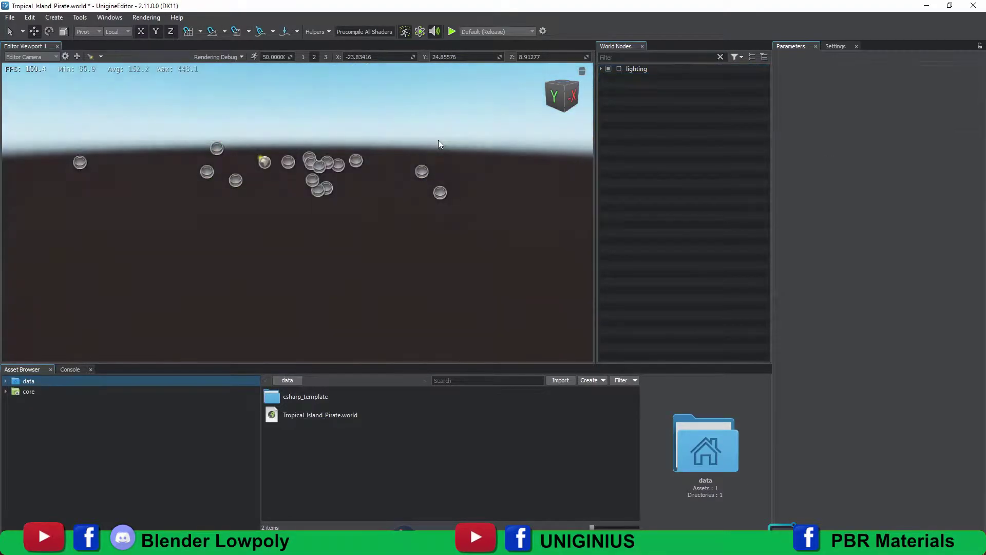
key(Delete)
- Delete all environment and voxel light probes under the lighting node, keeping only the sun
click(601, 68)
click(640, 85)
shift+click(656, 233)
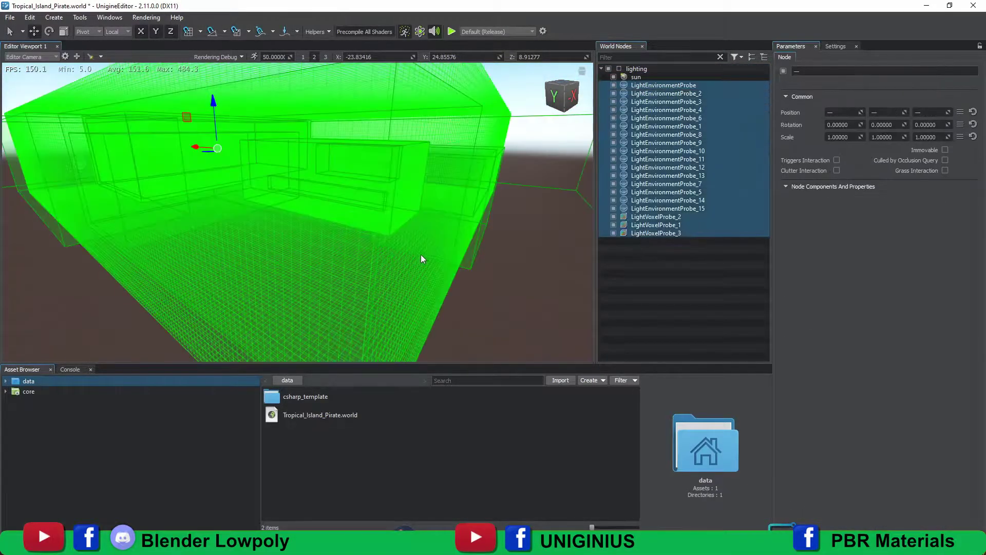
key(Delete)
- Create a folder named Island in the project's data folder
click(588, 380)
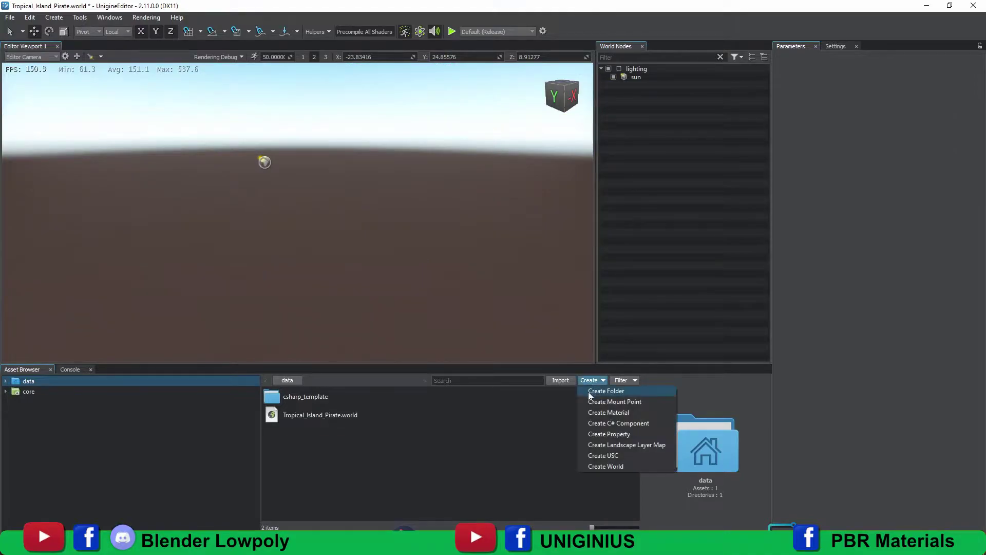
click(588, 390)
text(Island)
key(Return)
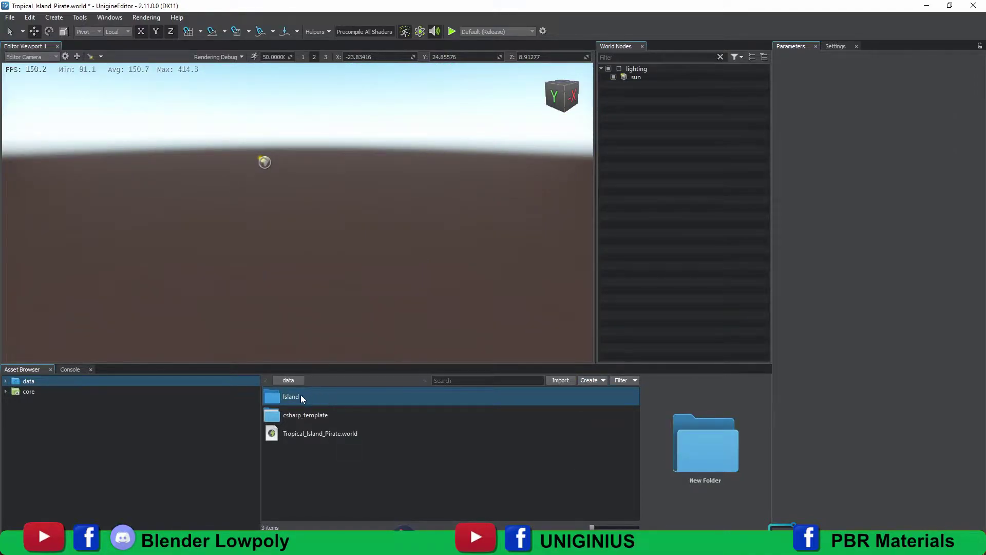
- Create a Height_Maps folder inside the Island folder
double_click(293, 397)
click(589, 381)
click(589, 392)
text(Height_Maps)
key(Return)
- Import all the images from the IslandHeightMap folder on disk into the Island asset folder
drag(481, 122, 784, 138)
double_click(366, 198)
click(362, 201)
shift+click(374, 251)
drag(676, 201, 333, 483)
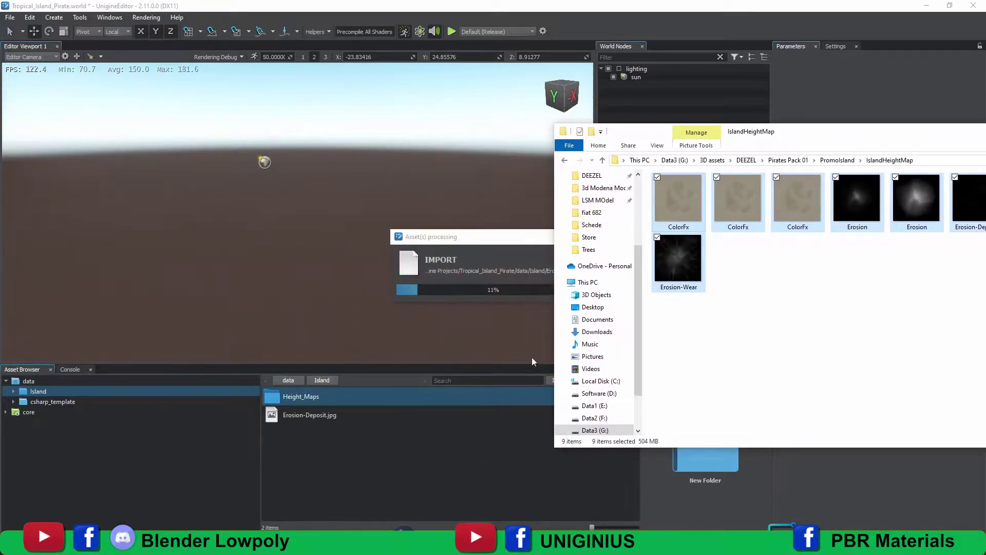
drag(835, 135, 0, 195)
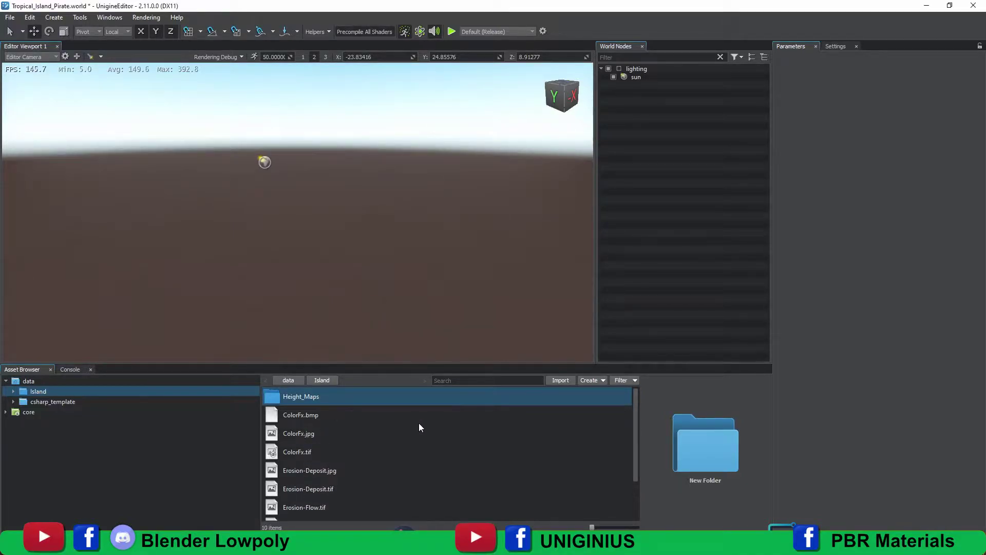
- Move all the imported image assets from Island into the Height_Maps folder
scroll(308, 463, down, 2)
click(290, 506)
scroll(374, 457, up, 2)
shift+click(352, 420)
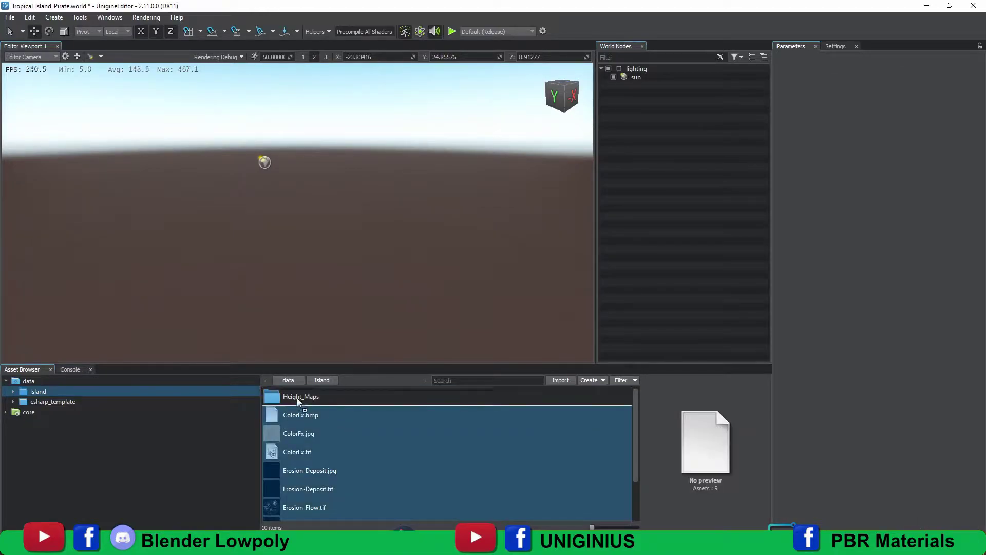
drag(295, 399, 281, 400)
- Delete ColorFx.jpg, Erosion-Deposit.jpg and Erosion.jpg from the Height_Maps folder
double_click(277, 398)
click(308, 415)
ctrl+click(360, 453)
scroll(318, 468, down, 2)
ctrl+click(310, 493)
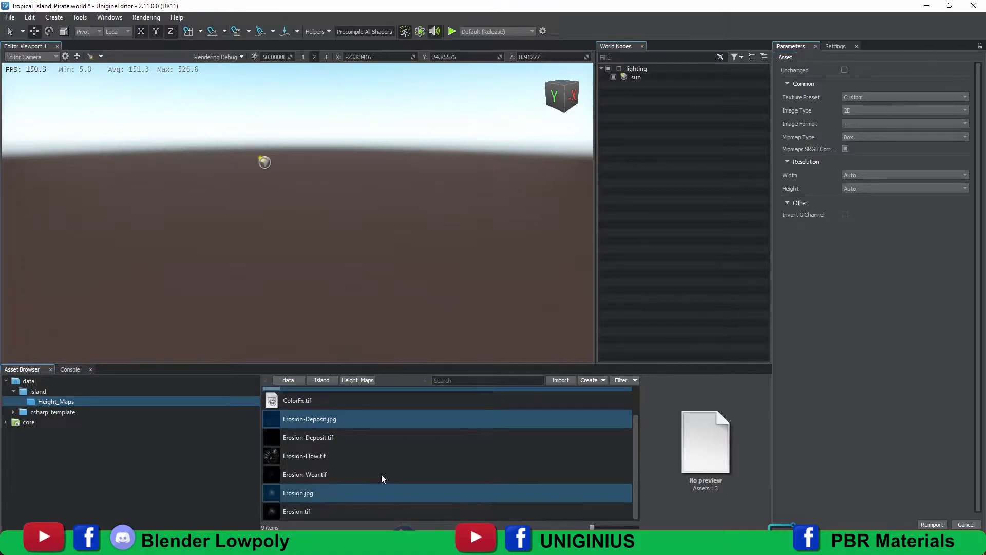
scroll(340, 474, up, 2)
key(Delete)
click(533, 286)
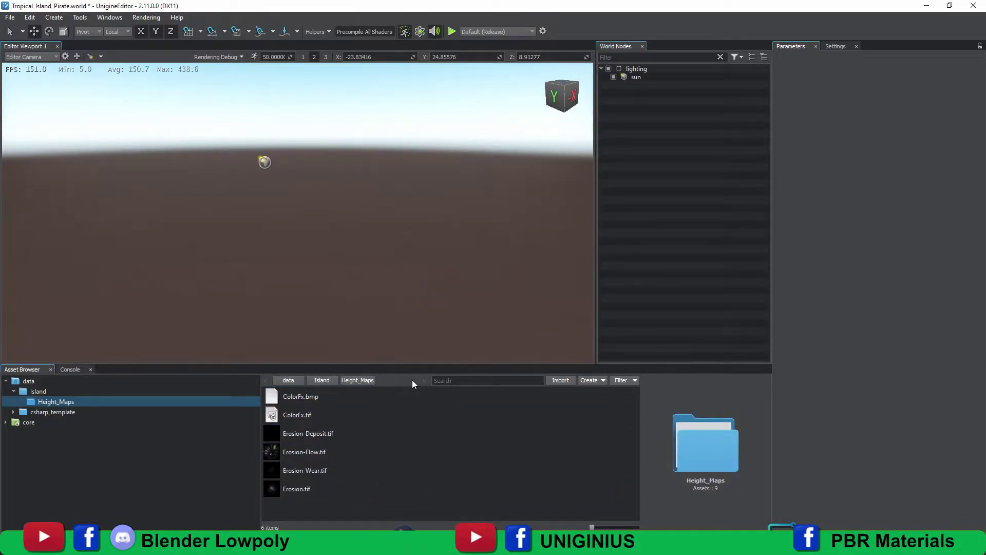
- Add a Landscape Terrain object to the world and look at it from another angle
click(28, 16)
mouse_move(54, 17)
mouse_move(66, 83)
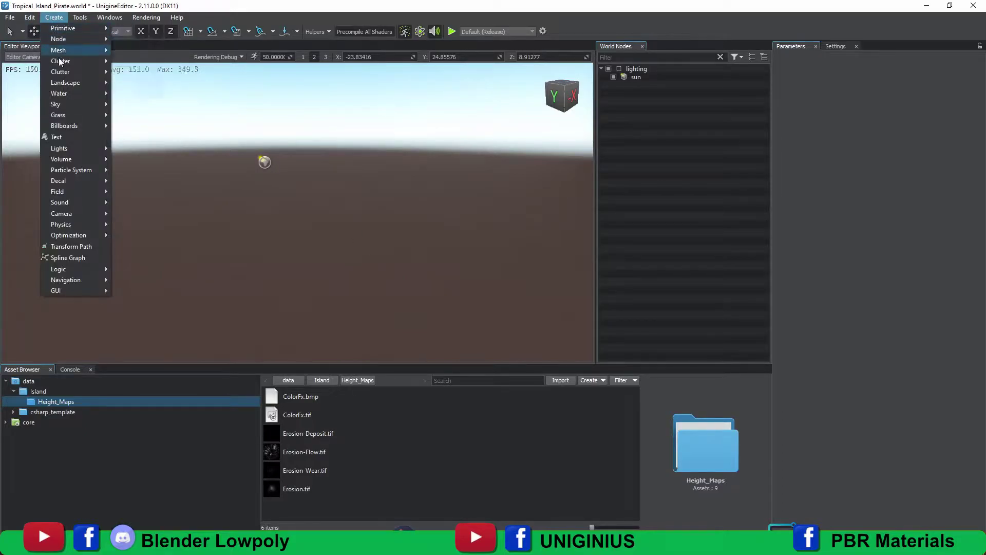
click(135, 83)
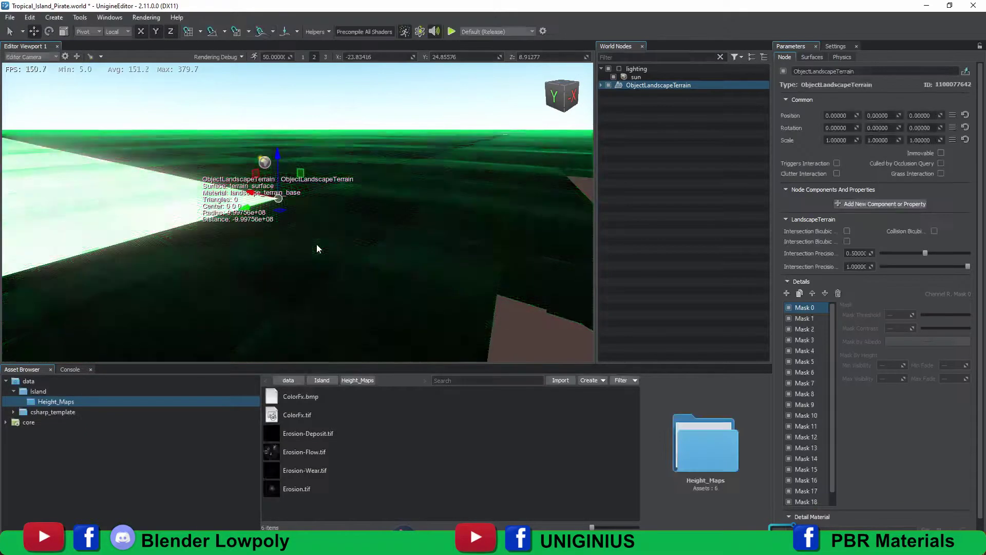
right_drag(319, 206, 244, 217)
key(d)
key(w)
key(s)
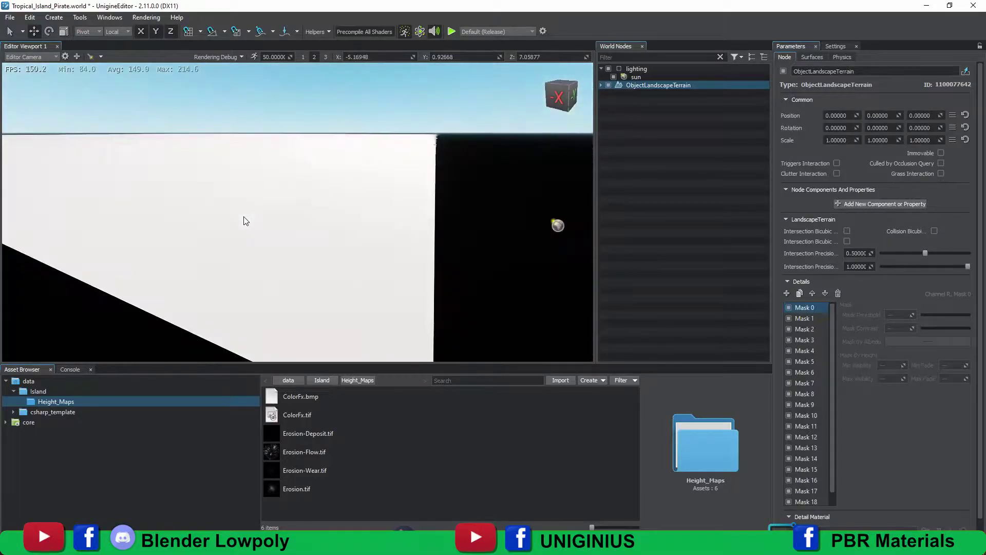
- Create a new editable landscape asset for the terrain's LandscapeLayerMap in the Height_Maps folder
click(600, 85)
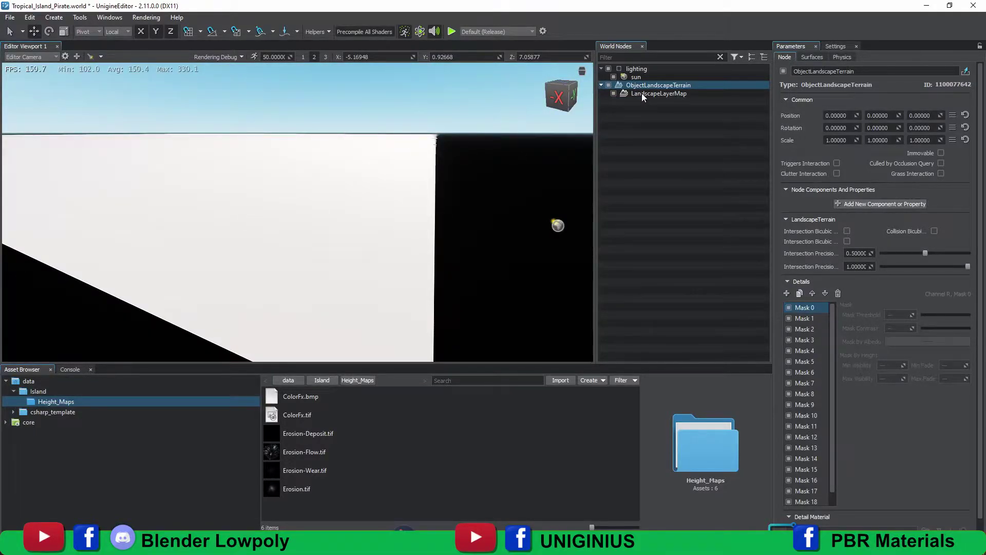
click(642, 94)
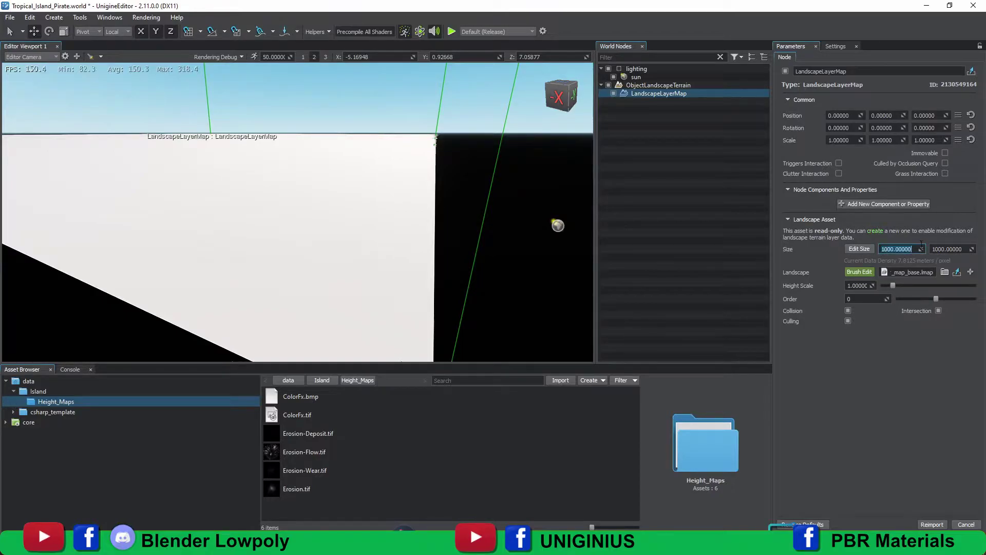
click(971, 273)
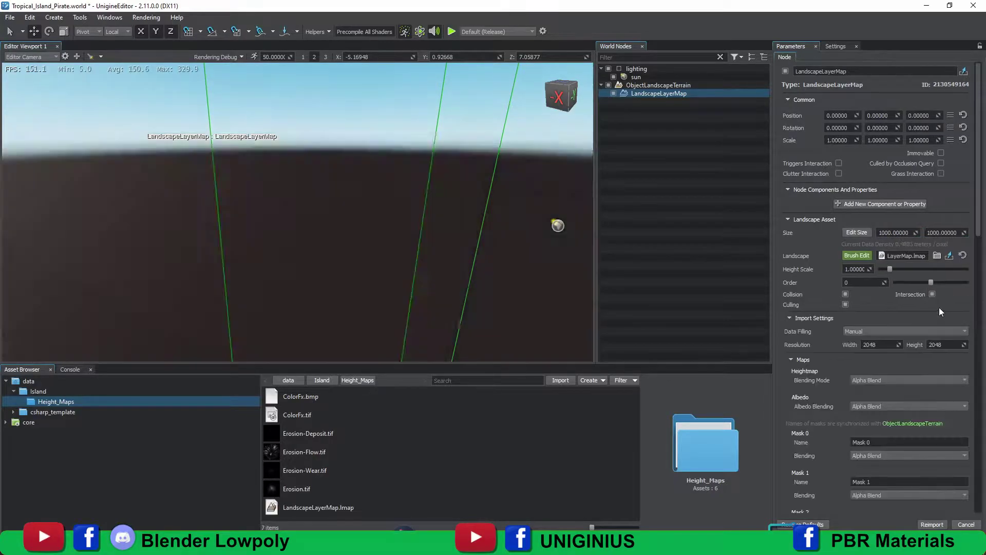
scroll(896, 344, down, 3)
click(867, 240)
click(864, 253)
scroll(889, 362, down, 4)
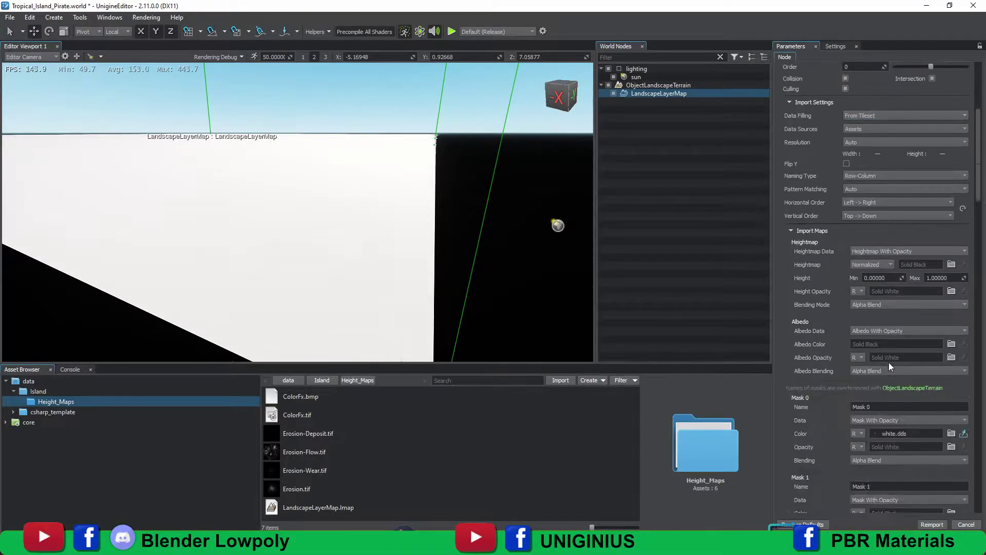
click(295, 490)
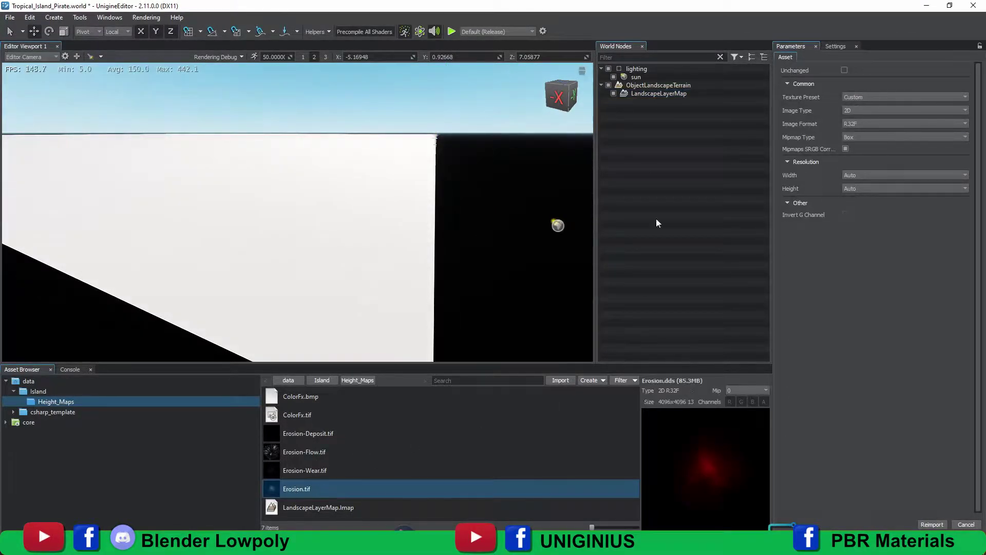
click(636, 93)
scroll(889, 257, down, 1)
scroll(889, 258, up, 1)
scroll(888, 257, down, 1)
- Set the LandscapeLayerMap's data filling to From Tileset, using Erosion.tif as the heightmap and ColorFx.tif as the albedo color
click(661, 85)
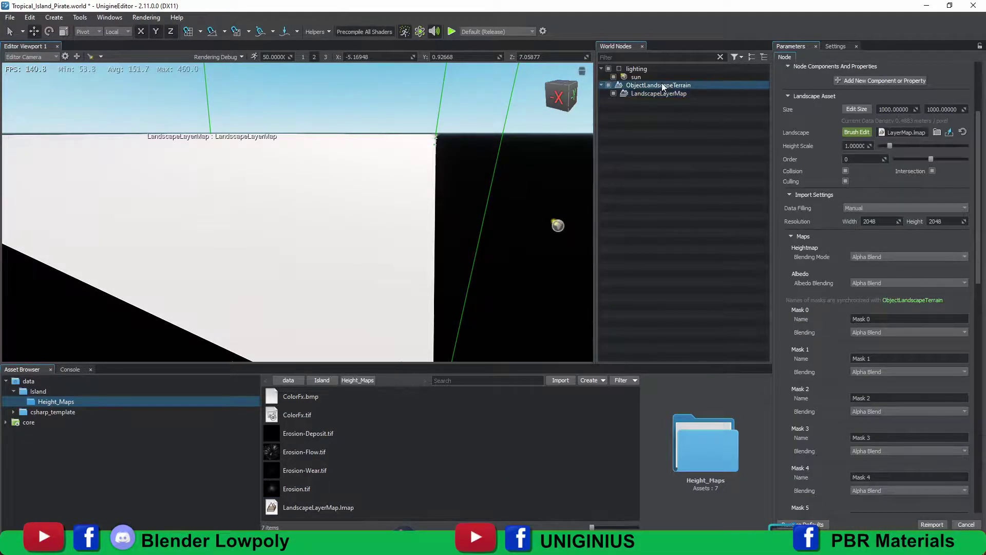
key(Down)
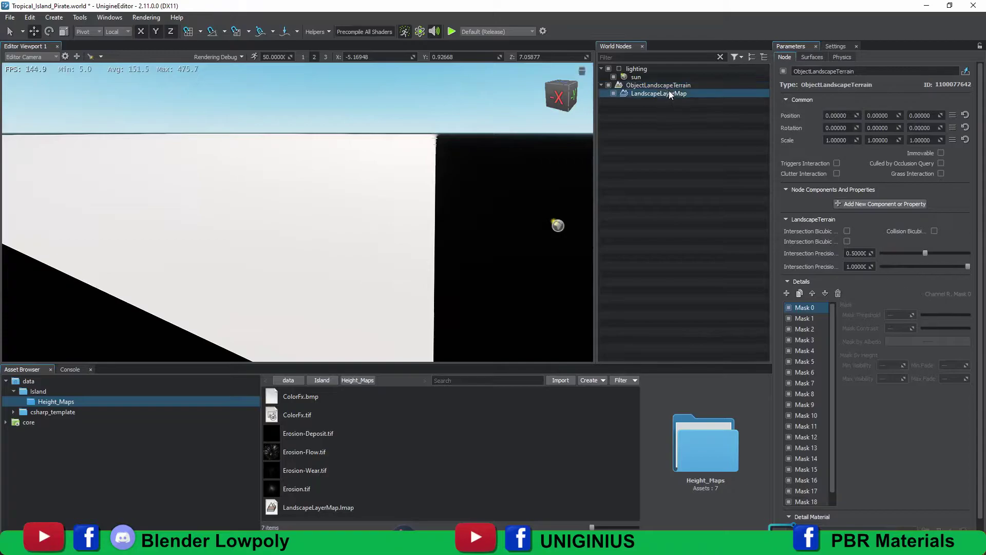
scroll(916, 251, up, 2)
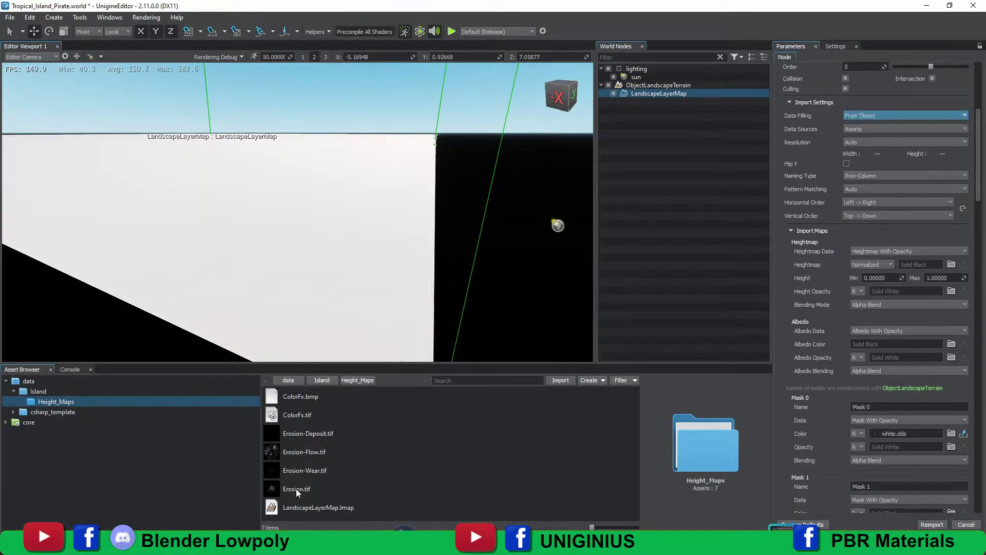
drag(297, 492, 922, 265)
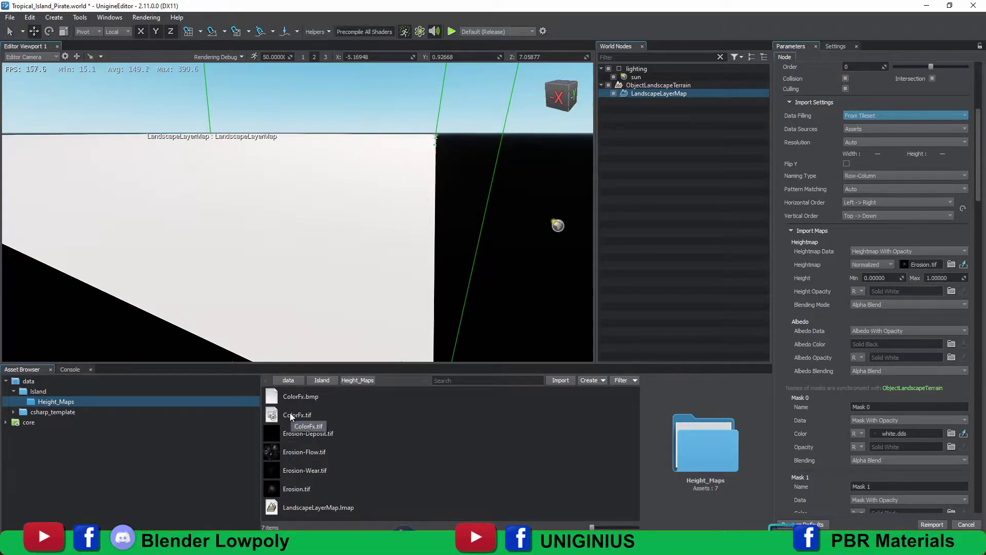
drag(291, 417, 872, 347)
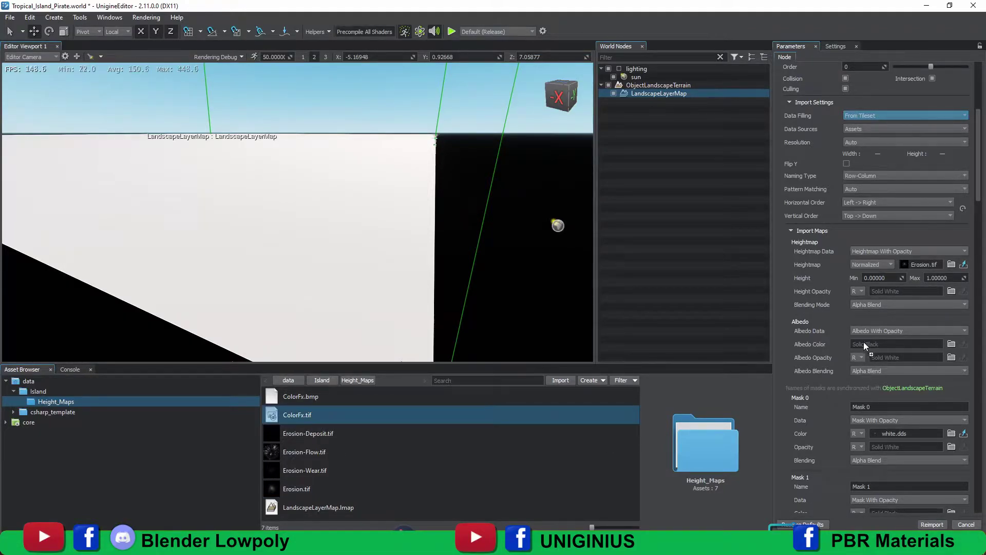
drag(812, 345, 892, 344)
- Name Mask 0 Ground_1 and Mask 1 Ground_2, with white.dds as the color of Mask 1
text(Ground_1)
key(Return)
scroll(844, 428, down, 1)
click(857, 425)
text(Ground_2)
click(883, 452)
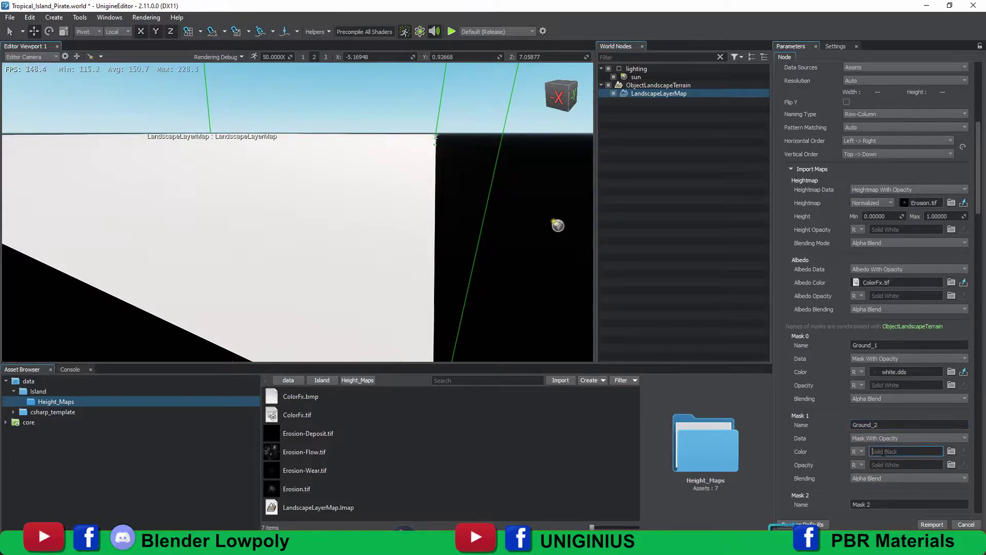
click(896, 459)
- Name Mask 2 Ground_3 with white.dds as its color, and reimport the layer map
scroll(865, 457, down, 2)
click(857, 411)
text(Ground_3)
click(874, 443)
text(Wh)
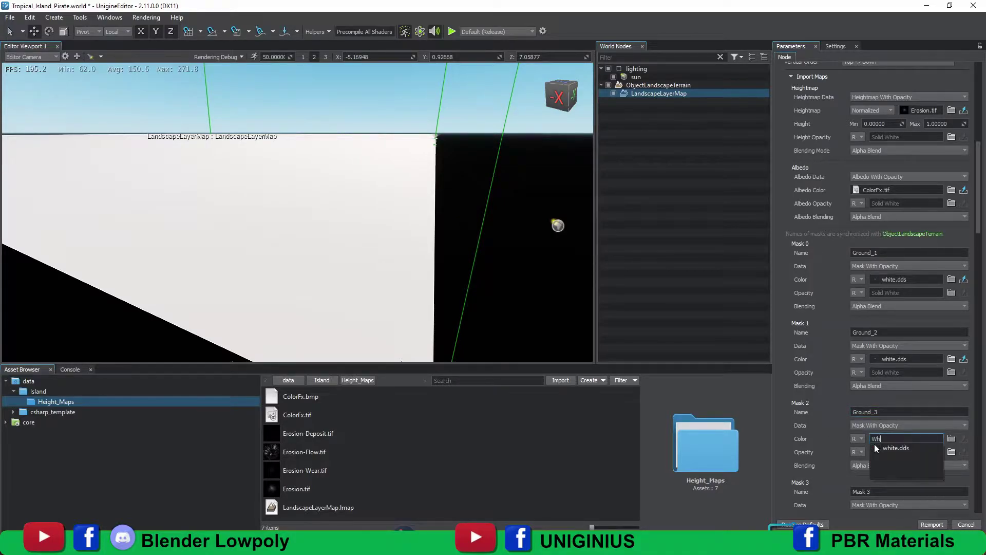
click(898, 449)
click(931, 524)
key(Return)
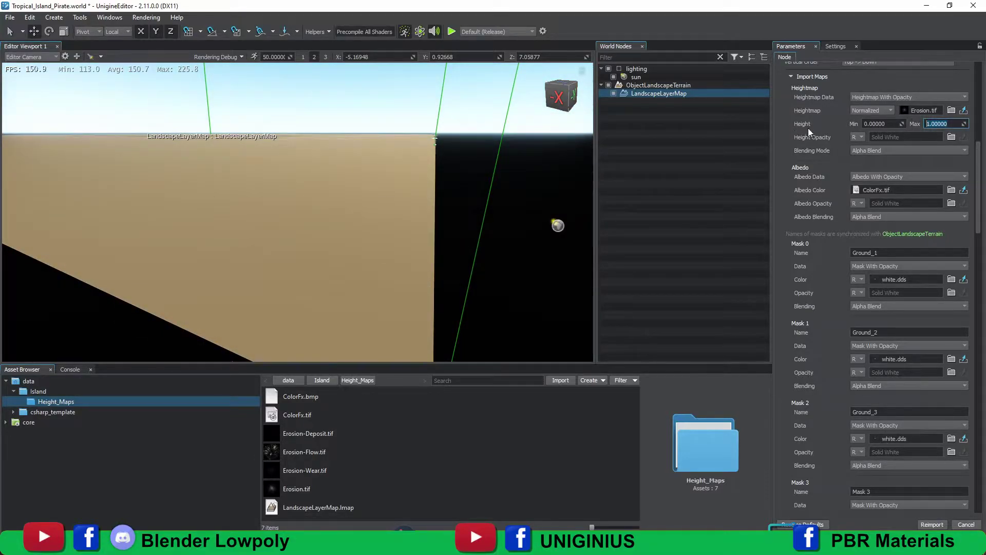
- Set the heightmap's maximum height to 200 and reimport the layer map
alt+drag(398, 155, 284, 186)
right_drag(285, 186, 288, 201)
key(w)
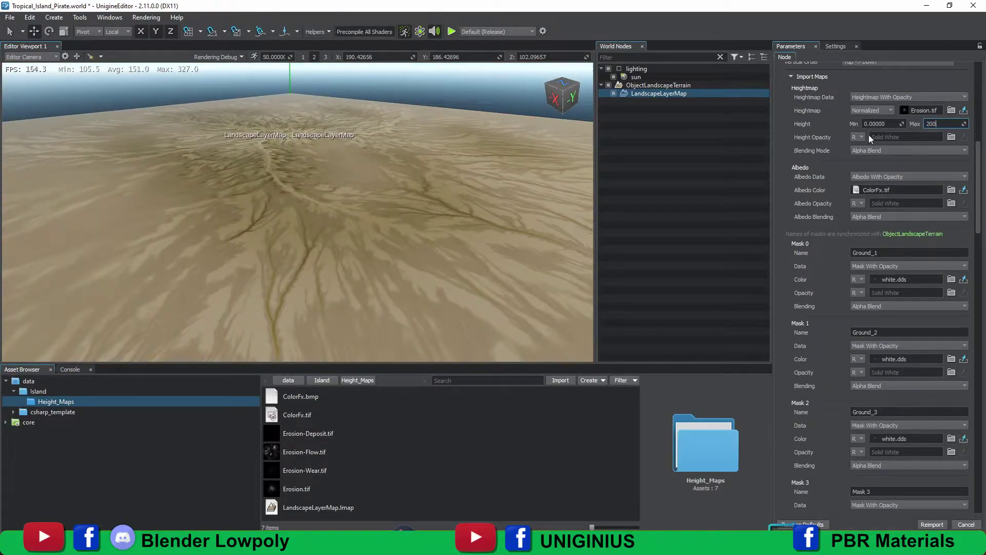
scroll(878, 345, down, 2)
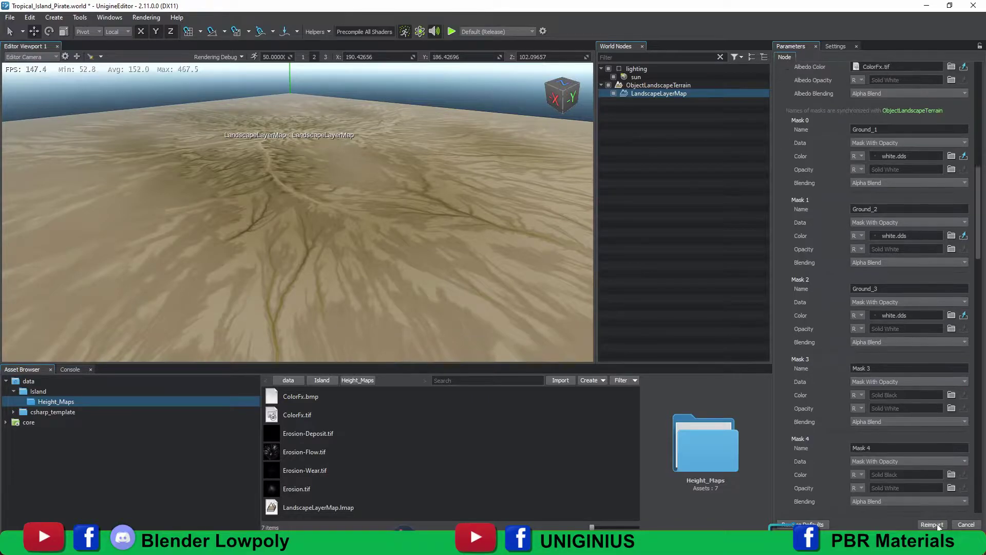
click(932, 524)
click(561, 287)
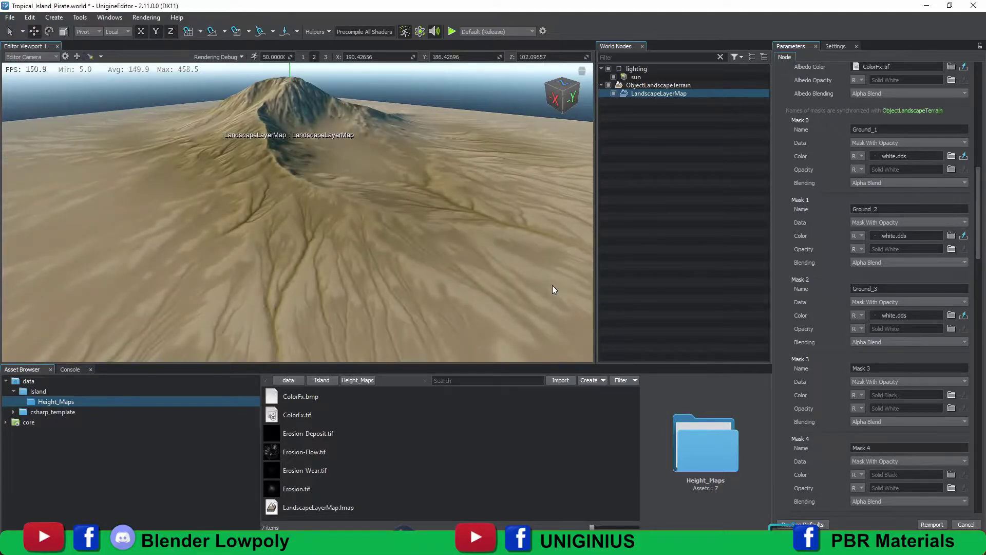
- Add a global water object and place it at the foot of the mountain so the terrain forms an island
right_drag(396, 176, 367, 186)
scroll(367, 186, down, 3)
click(54, 17)
click(127, 97)
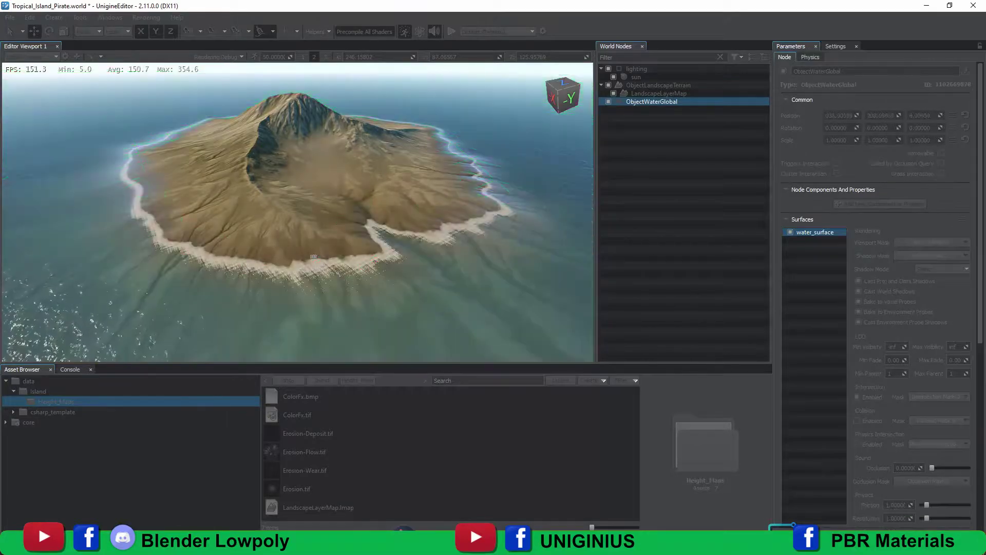
click(313, 256)
right_drag(540, 253, 424, 261)
key(w)
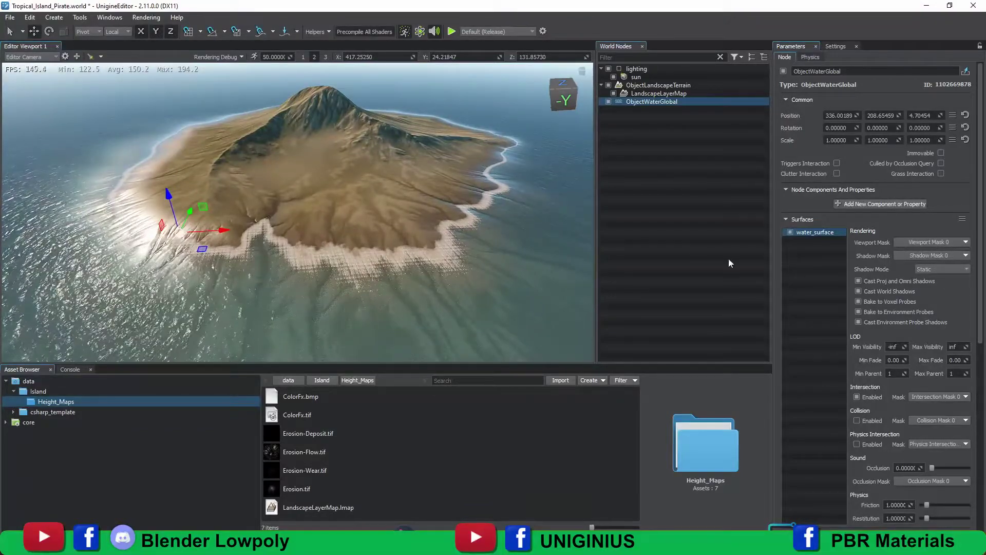
- Open the Brush Editor for the LandscapeLayerMap and choose the soft-edged round brush
click(634, 93)
scroll(899, 204, up, 15)
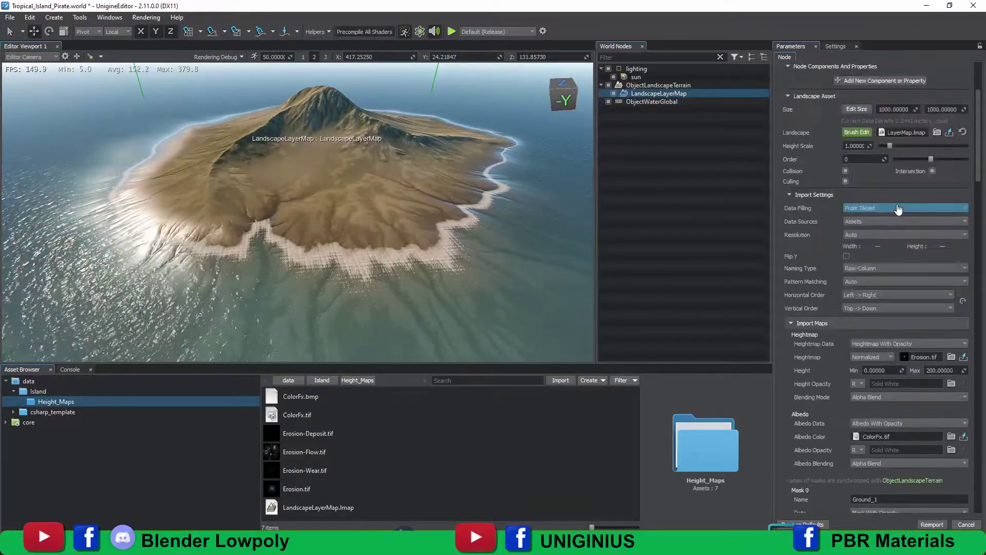
click(851, 226)
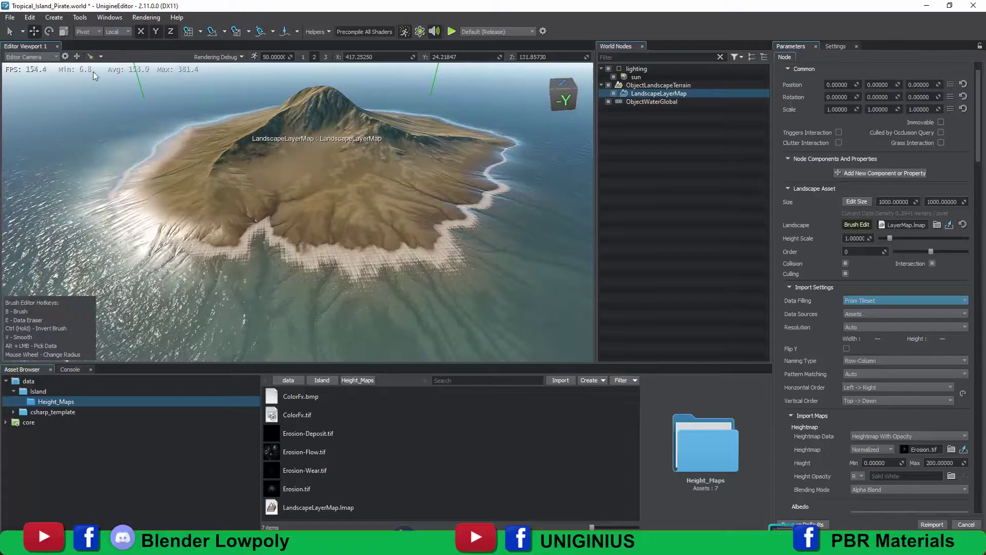
mouse_move(154, 119)
mouse_down()
mouse_move(0, 127)
mouse_move(134, 121)
mouse_move(90, 108)
mouse_move(678, 135)
mouse_up()
click(664, 264)
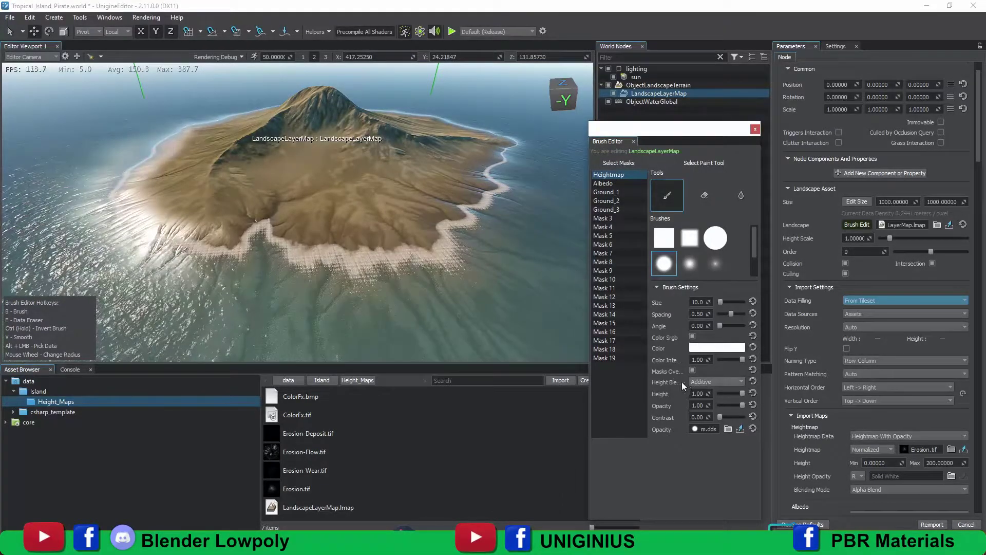
- Set the heightmap brush size to about 239 for sculpting large areas of the seabed
key(ctrl)
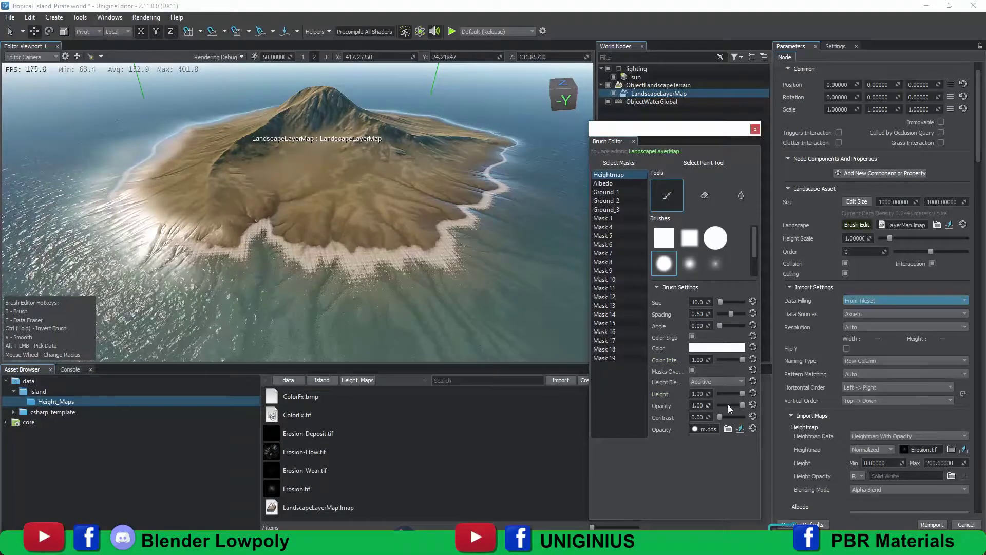
drag(719, 302, 731, 304)
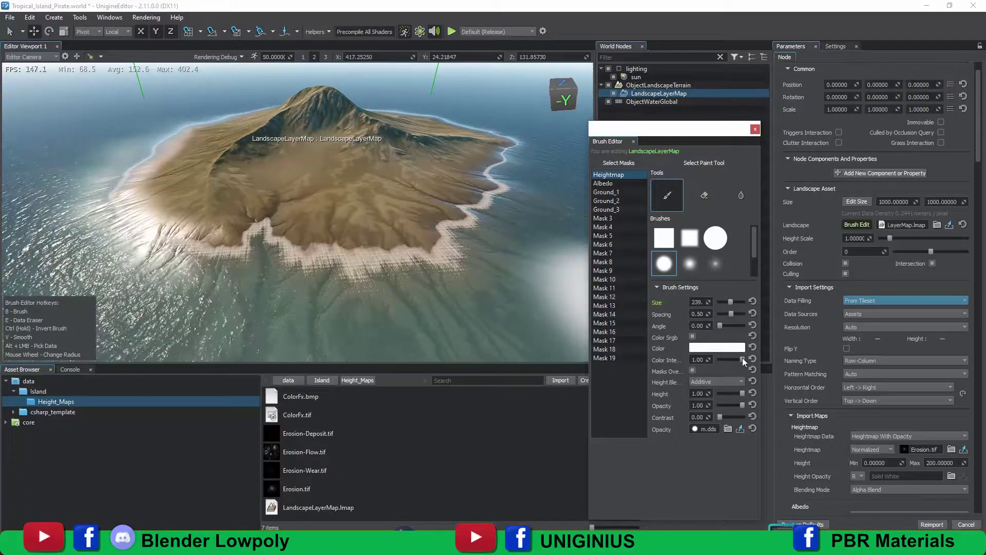
drag(743, 359, 676, 359)
mouse_move(743, 393)
mouse_down()
mouse_move(698, 393)
mouse_move(767, 393)
mouse_up()
- Lower the seabed off the island's front (-Y) coast with broad inverted heightmap strokes
key(ctrl)
mouse_move(447, 263)
right_down()
mouse_move(350, 241)
mouse_move(51, 112)
right_up()
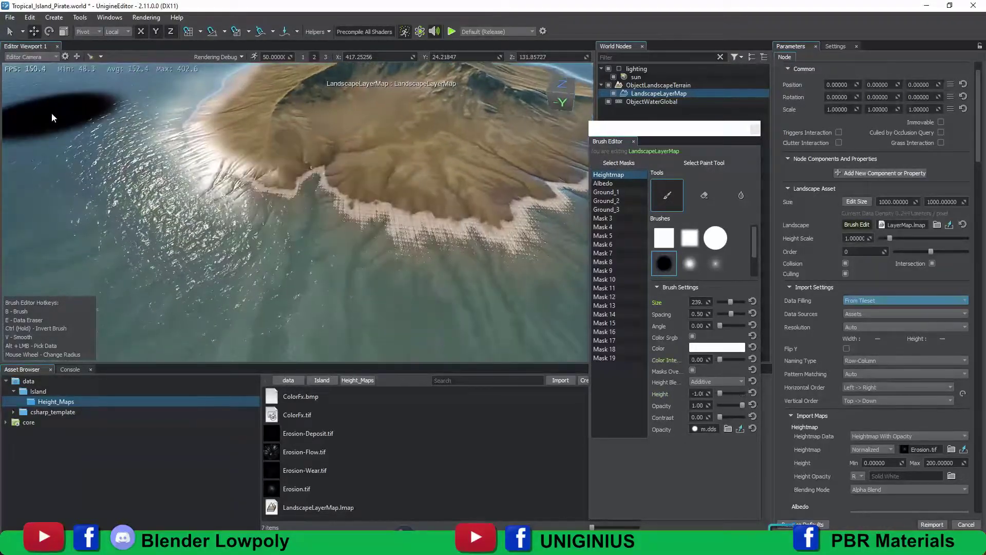
key(a)
mouse_move(204, 216)
right_down()
mouse_move(239, 230)
mouse_move(246, 265)
right_up()
key(s)
mouse_move(191, 216)
ctrl+mouse_down()
mouse_move(402, 243)
mouse_move(547, 214)
ctrl+mouse_up()
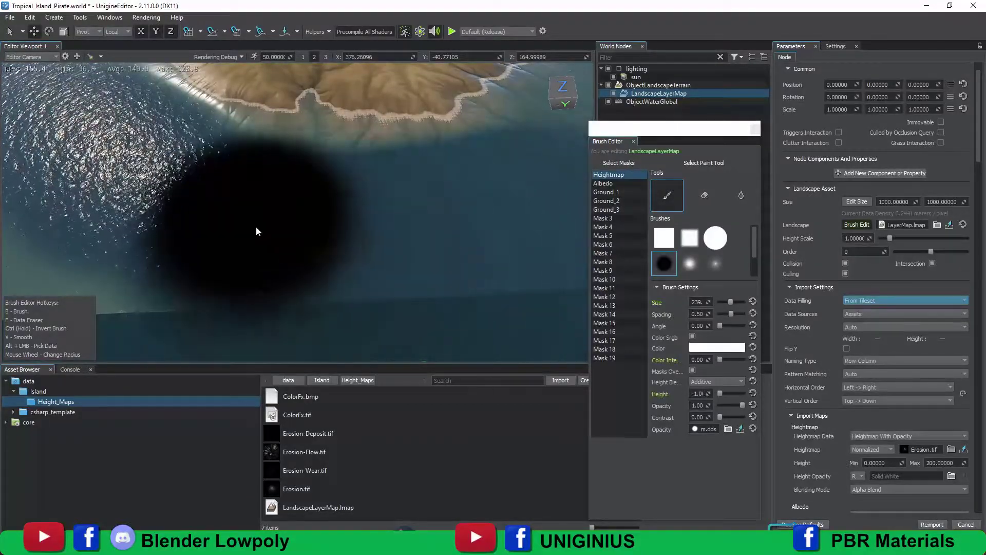
mouse_move(532, 217)
ctrl+right_down()
mouse_move(434, 226)
mouse_move(190, 184)
mouse_move(213, 97)
ctrl+right_up()
mouse_move(215, 97)
ctrl+mouse_down()
mouse_move(212, 227)
mouse_move(127, 205)
mouse_move(137, 123)
mouse_move(159, 105)
ctrl+mouse_up()
mouse_move(440, 198)
right_down()
mouse_move(318, 175)
mouse_move(307, 185)
mouse_move(344, 198)
mouse_move(389, 191)
mouse_move(322, 217)
mouse_move(375, 132)
right_up()
mouse_move(441, 113)
ctrl+mouse_down()
mouse_move(568, 201)
mouse_move(349, 358)
mouse_move(482, 137)
ctrl+mouse_up()
- Continue lowering the seabed around the island's remaining sides with broad inverted heightmap strokes
mouse_move(496, 172)
right_down()
mouse_move(529, 151)
mouse_move(293, 177)
mouse_move(254, 253)
mouse_move(157, 246)
right_up()
key(d)
key(ctrl)
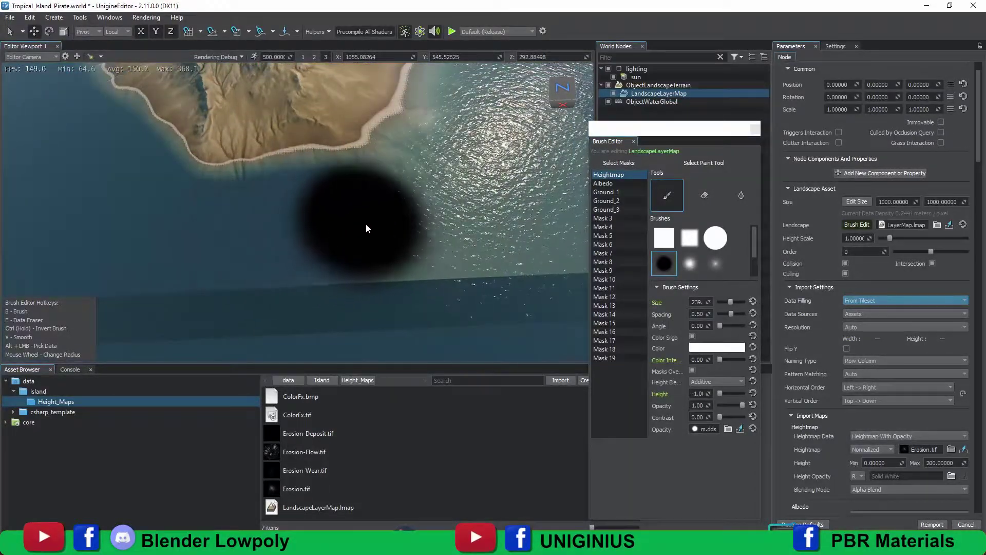
key(s)
mouse_move(21, 194)
right_down()
mouse_move(359, 157)
mouse_move(300, 233)
mouse_move(270, 210)
right_up()
key(ctrl)
mouse_move(288, 199)
ctrl+mouse_down()
mouse_move(534, 203)
mouse_move(323, 279)
mouse_move(372, 276)
ctrl+mouse_up()
mouse_move(439, 234)
right_down()
mouse_move(440, 205)
mouse_move(385, 261)
right_up()
key(ctrl)
mouse_move(415, 205)
right_down()
mouse_move(439, 185)
mouse_move(318, 289)
right_up()
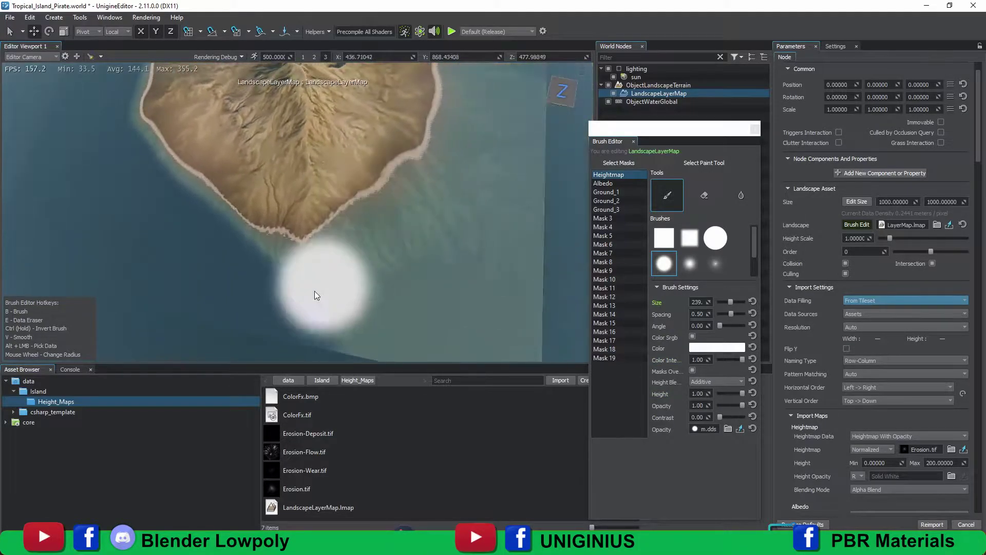
key(ctrl)
mouse_move(418, 221)
ctrl+mouse_down()
mouse_move(516, 158)
mouse_move(538, 155)
mouse_move(514, 366)
ctrl+mouse_up()
mouse_move(441, 239)
right_down()
mouse_move(459, 257)
mouse_move(411, 97)
right_up()
mouse_move(411, 98)
ctrl+mouse_down()
mouse_move(399, 261)
mouse_move(441, 171)
mouse_move(380, 258)
ctrl+mouse_up()
mouse_move(380, 257)
right_down()
mouse_move(388, 178)
mouse_move(304, 210)
mouse_move(267, 244)
right_up()
mouse_move(248, 301)
ctrl+mouse_down()
mouse_move(409, 233)
mouse_move(289, 330)
mouse_move(297, 331)
mouse_move(547, 222)
ctrl+mouse_up()
mouse_move(548, 222)
right_down()
mouse_move(319, 188)
mouse_move(423, 187)
mouse_move(481, 105)
mouse_move(469, 116)
mouse_move(301, 147)
mouse_move(249, 99)
mouse_move(270, 140)
mouse_move(282, 132)
right_up()
- Set the brush size to about 32.6 and try lowering and raising the terrain along the front shore
drag(730, 302, 722, 303)
key(ctrl)
ctrl+drag(139, 315, 183, 311)
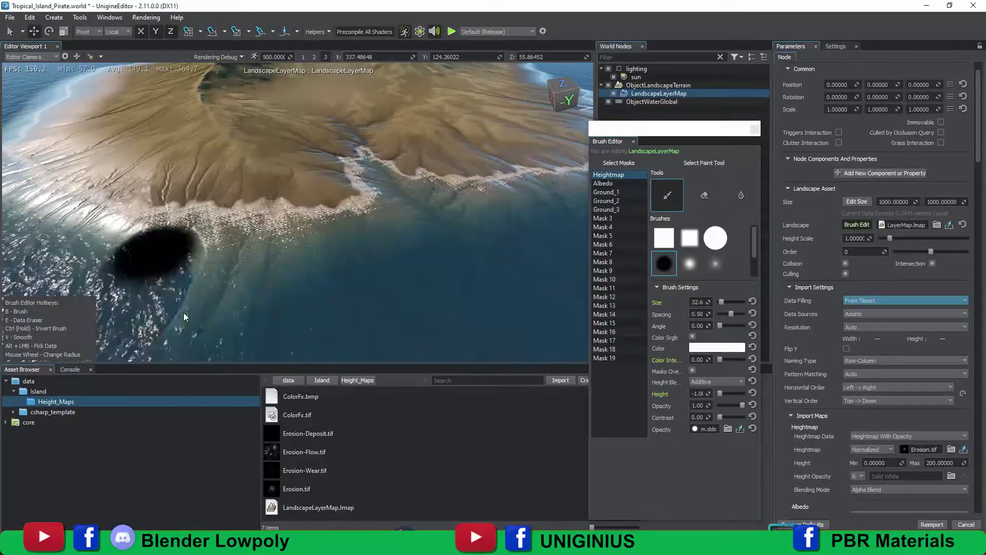
mouse_move(334, 182)
mouse_down()
mouse_move(344, 194)
mouse_move(309, 153)
mouse_move(463, 235)
mouse_up()
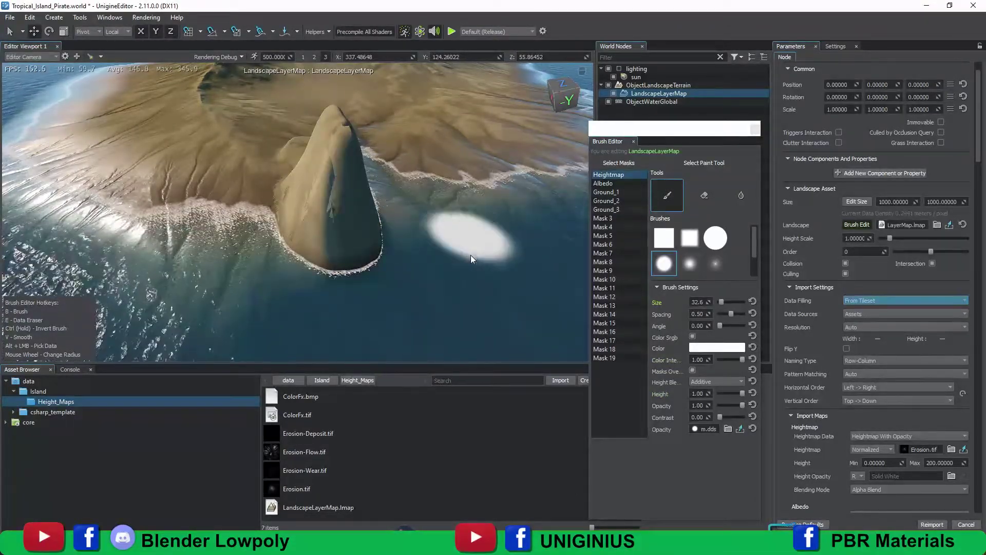
- Undo the small brush strokes on the front shore, including the raised mound
key(ctrl+z)
key(ctrl+z)
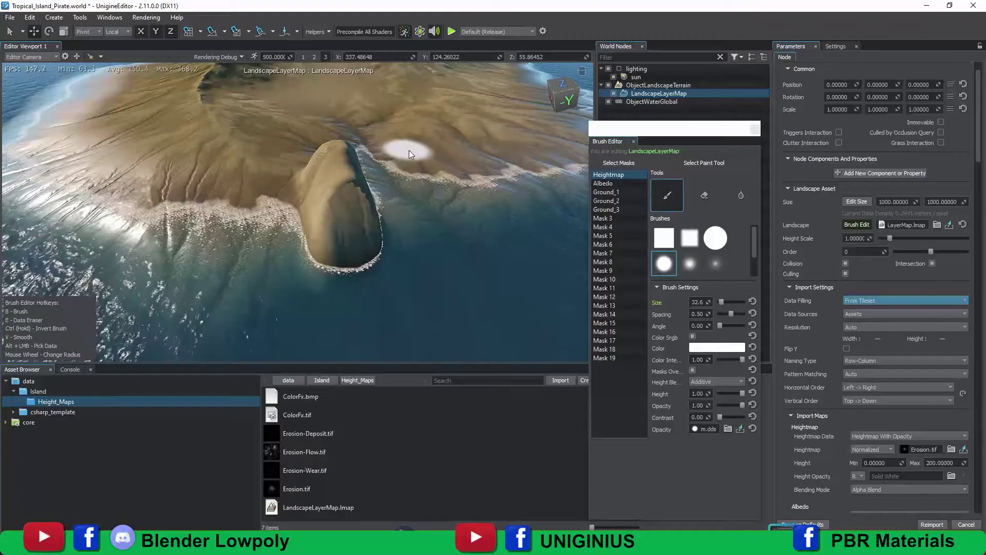
key(ctrl+z)
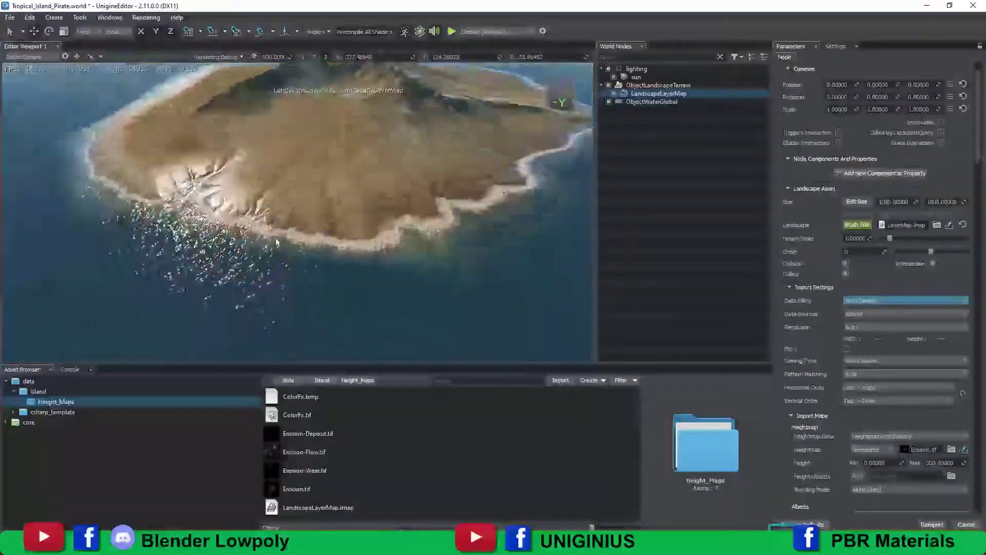
- Create an editable child material from water_global_base for the ObjectWaterGlobal surface
key(w)
right_drag(276, 239, 287, 164)
key(w)
key(1)
key(e)
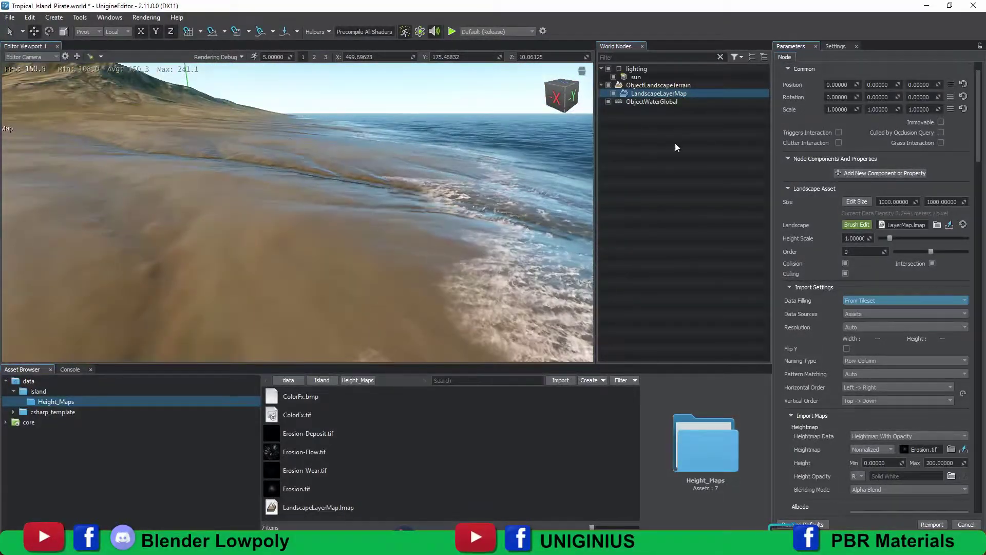
click(651, 101)
scroll(875, 316, down, 10)
click(894, 337)
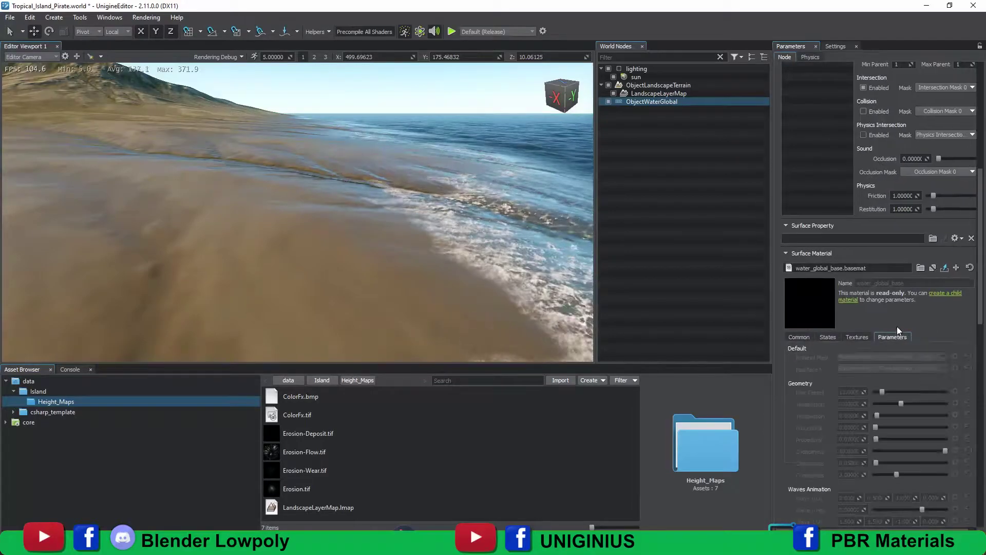
scroll(895, 328, down, 5)
scroll(895, 325, up, 5)
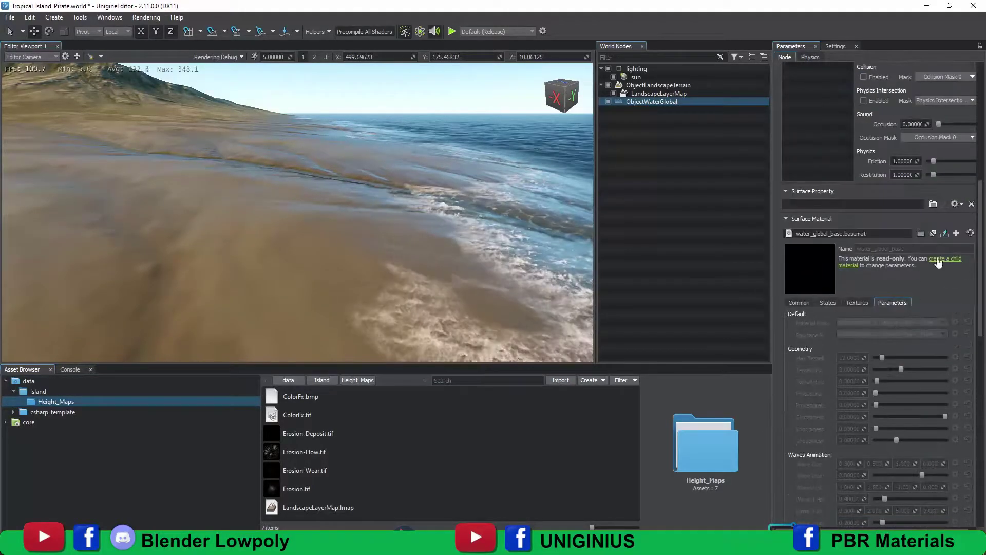
click(928, 262)
- Set the water material's shoreline wetness distance to about 0.391 and wetness offset to about 0.029
scroll(894, 407, down, 10)
scroll(894, 408, down, 5)
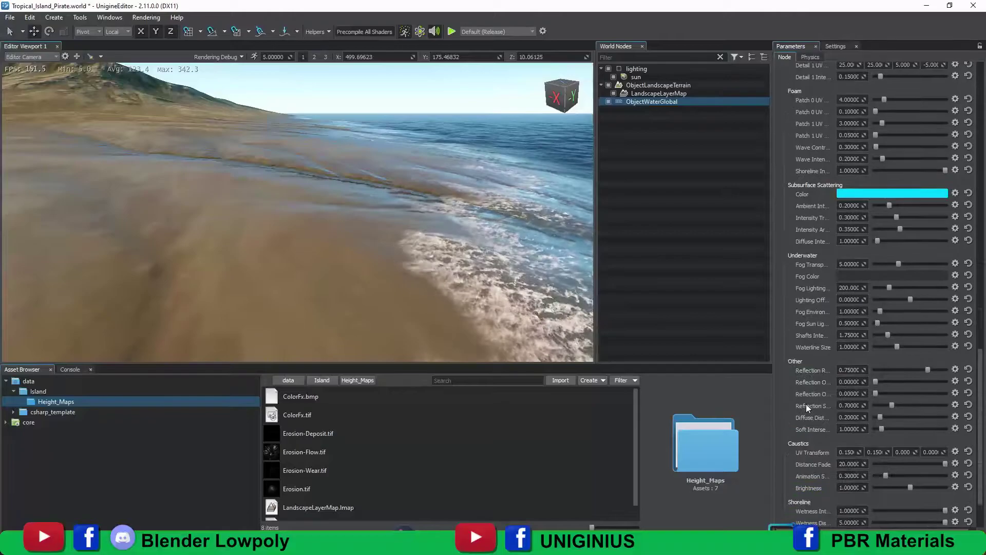
drag(945, 449, 971, 460)
mouse_move(554, 290)
right_down()
mouse_move(516, 291)
mouse_move(545, 298)
right_up()
key(d)
drag(944, 450, 910, 473)
right_drag(421, 288, 260, 292)
drag(945, 461, 902, 461)
right_drag(355, 229, 318, 202)
key(a)
key(2)
key(s)
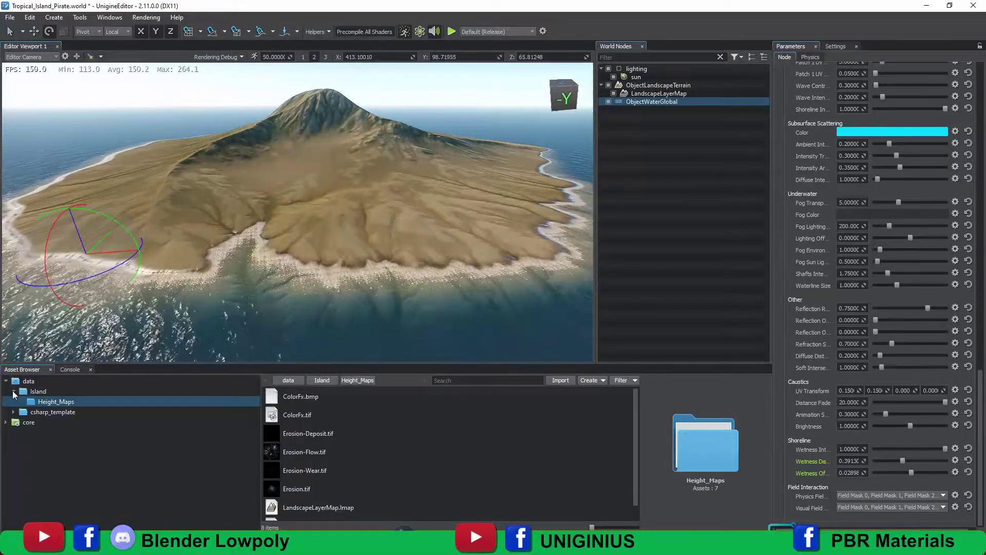
- Create a folder named Vegetation inside the Island folder
click(14, 391)
click(32, 392)
click(590, 380)
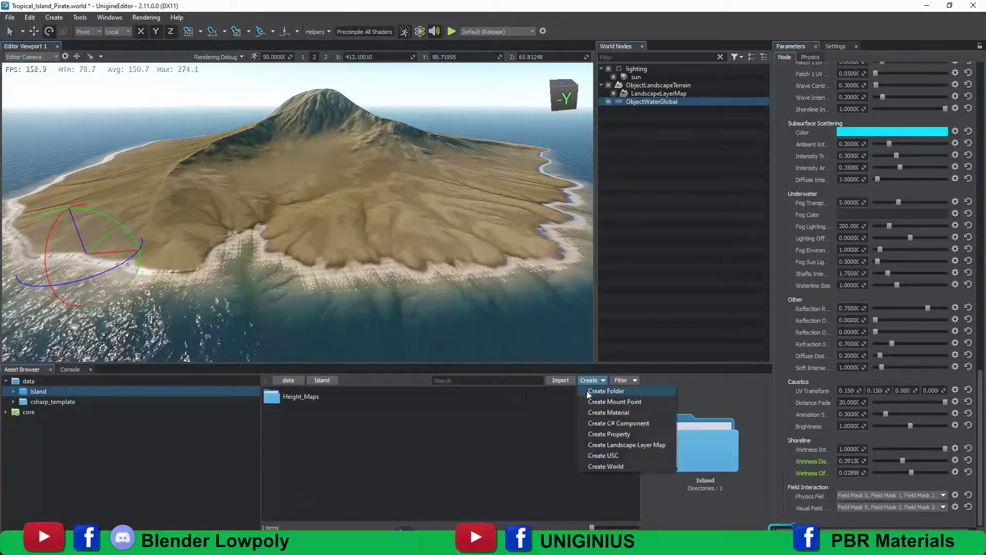
click(599, 389)
text(Vegetation)
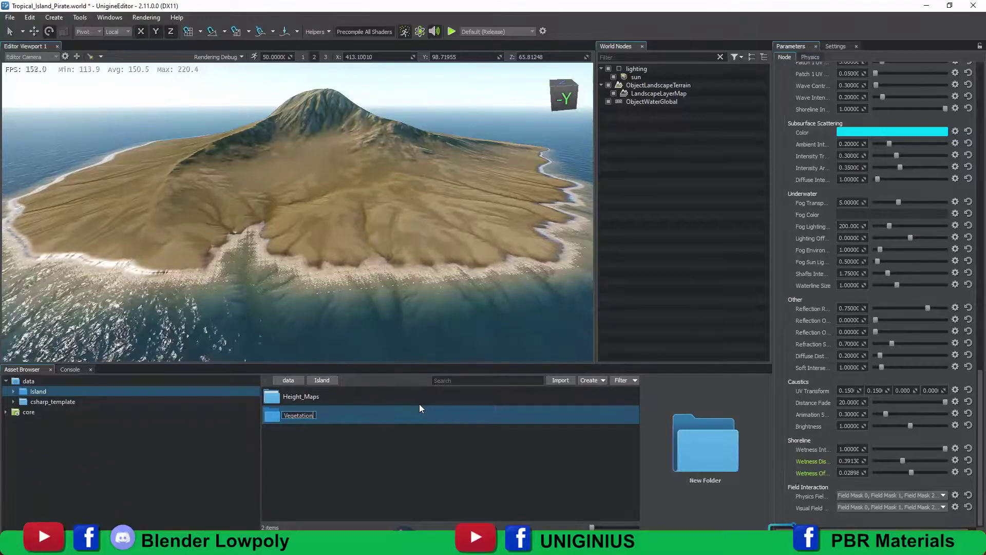
key(Return)
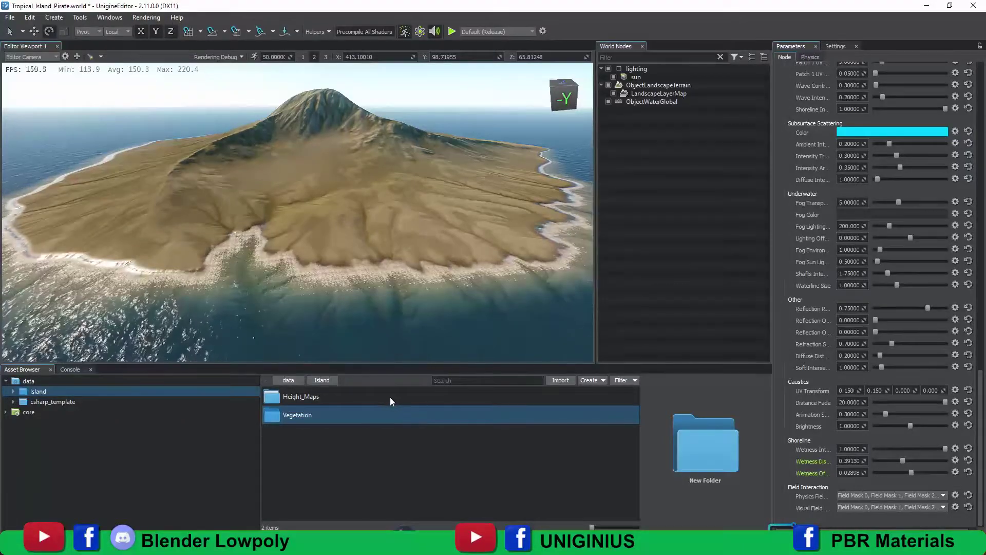
- Create a folder named Textures inside the Island folder and open it
click(592, 380)
click(603, 393)
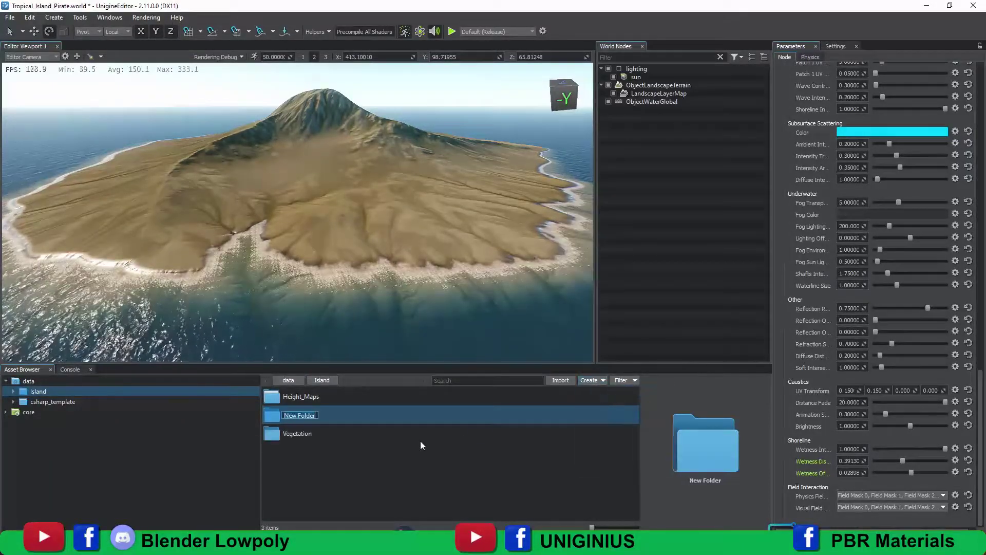
text(Textures)
key(Return)
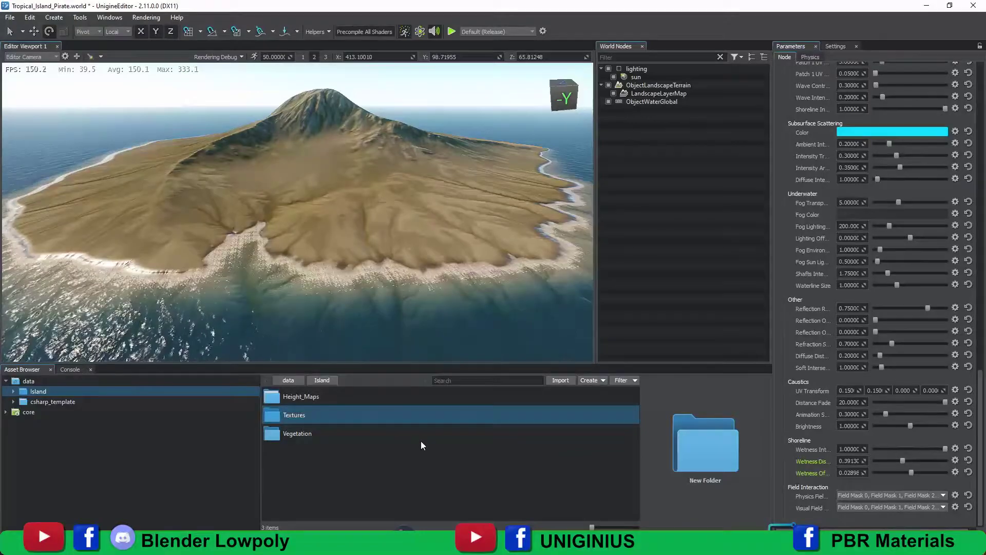
double_click(268, 417)
- Switch to File Explorer and import all folders from PromoIsland's IslandTextures into the Textures asset folder
drag(985, 137, 760, 153)
click(691, 183)
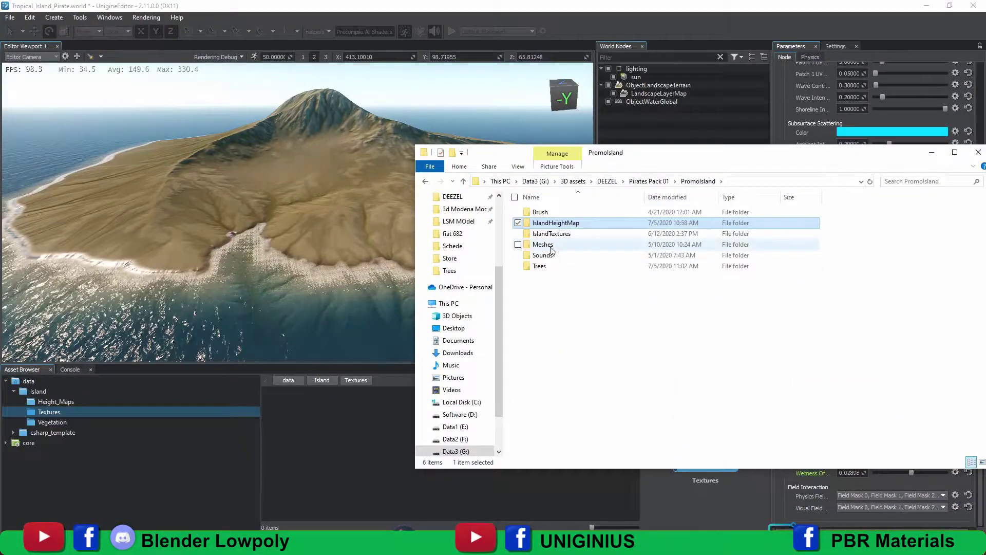
double_click(539, 235)
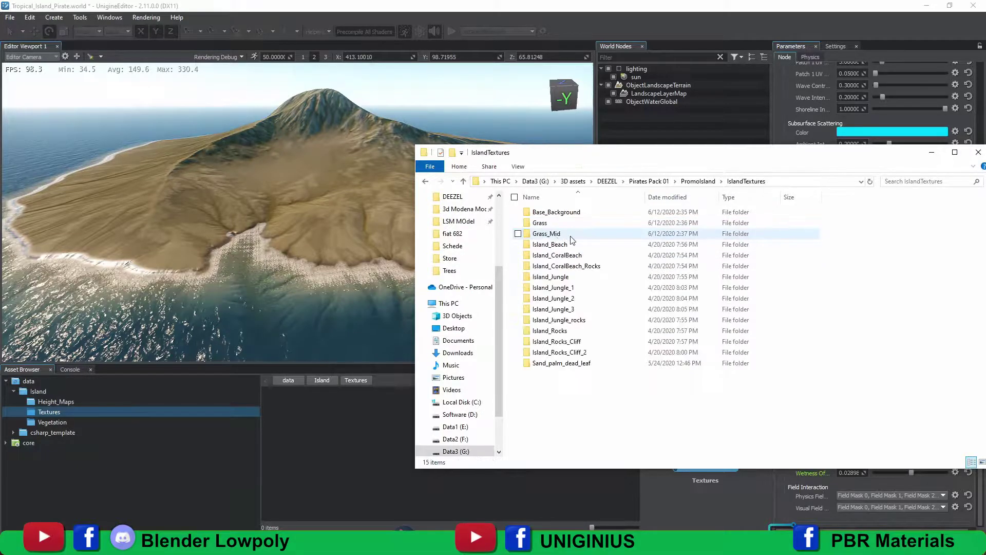
double_click(557, 212)
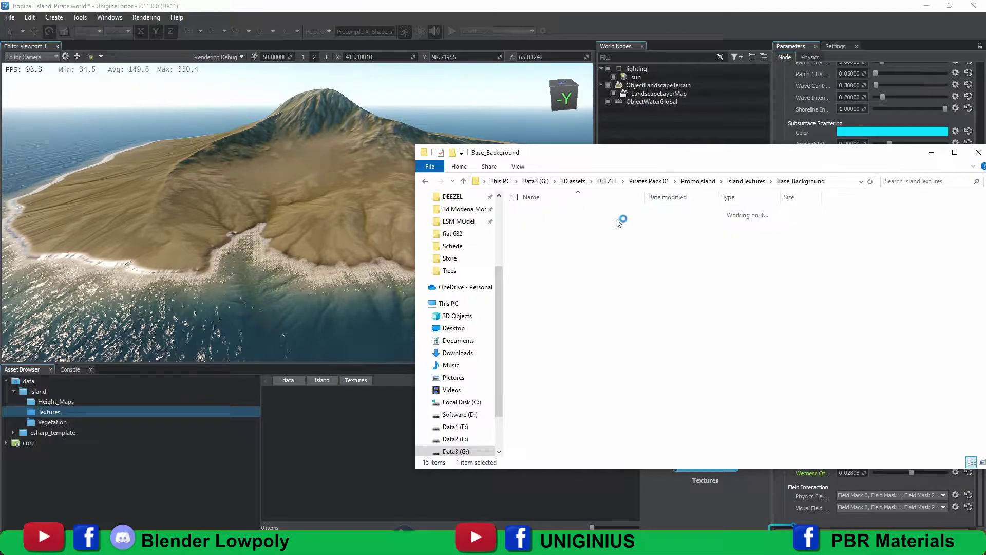
click(746, 181)
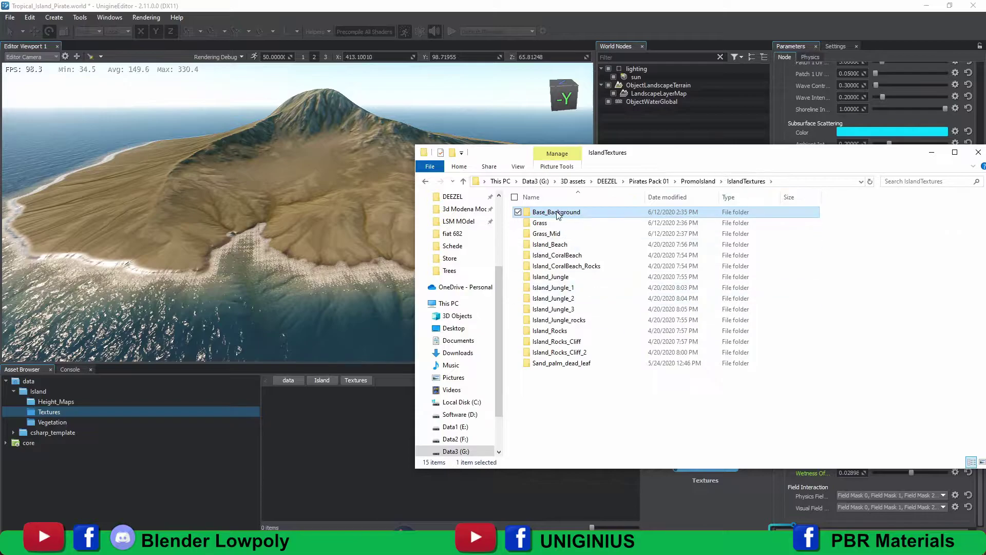
key(ctrl+a)
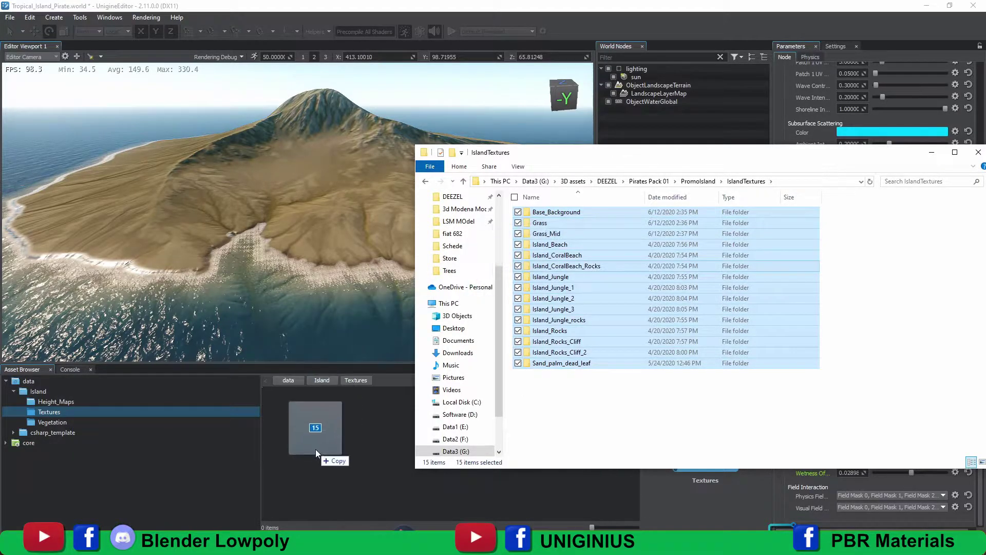
drag(229, 193, 0, 193)
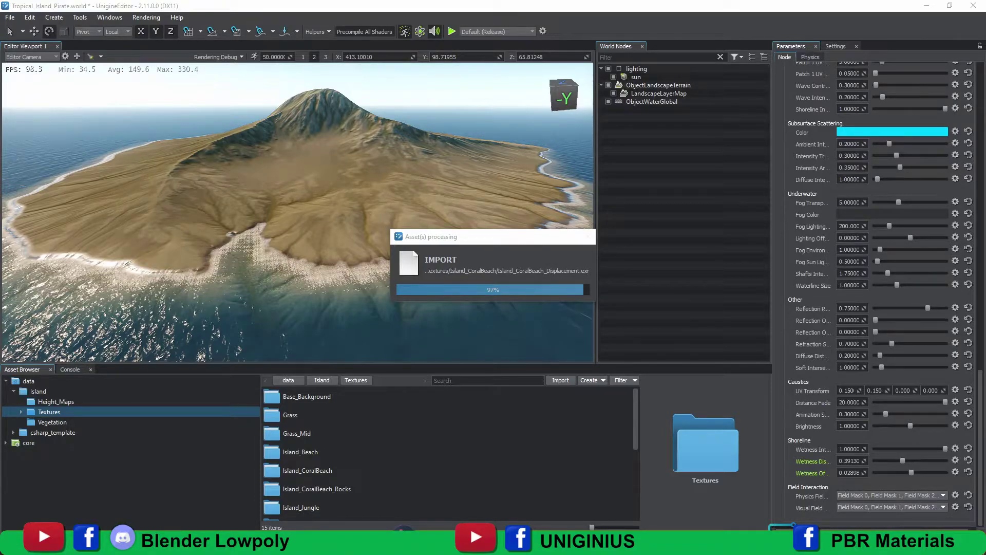
- Examine the imported Base_Background, Island_Beach and Island_CoralBeach albedo textures against the shoreline, and reopen the Base_Background folder
right_drag(318, 257, 251, 256)
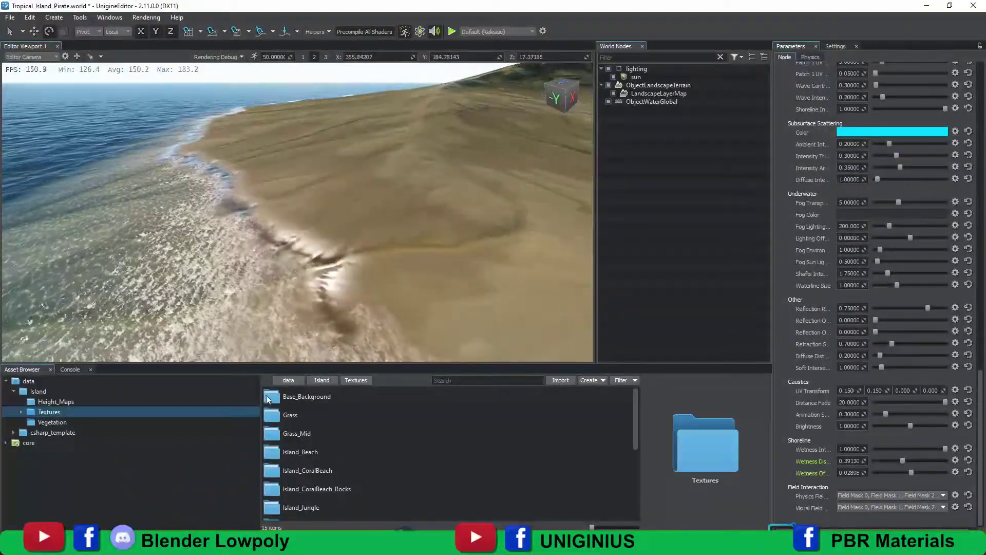
double_click(268, 401)
click(350, 433)
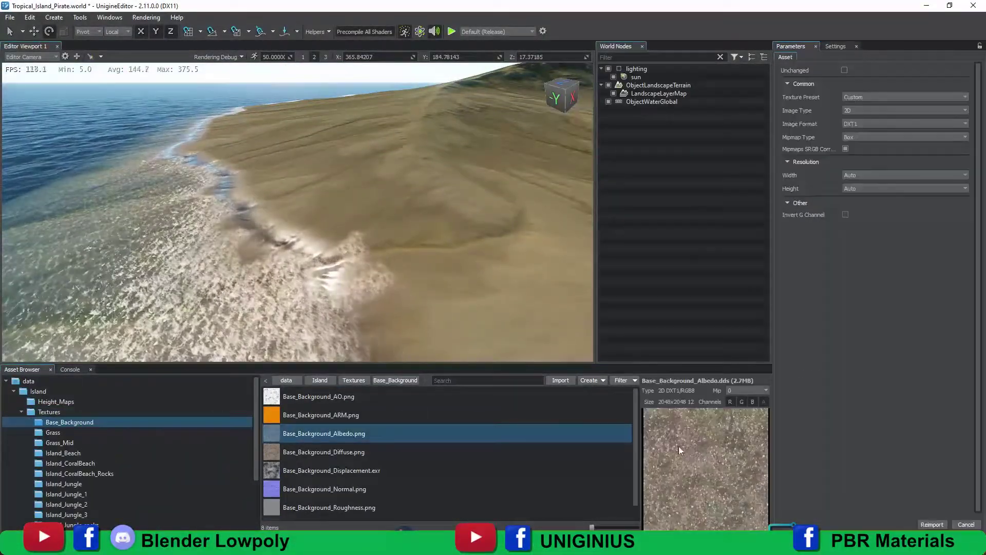
click(354, 380)
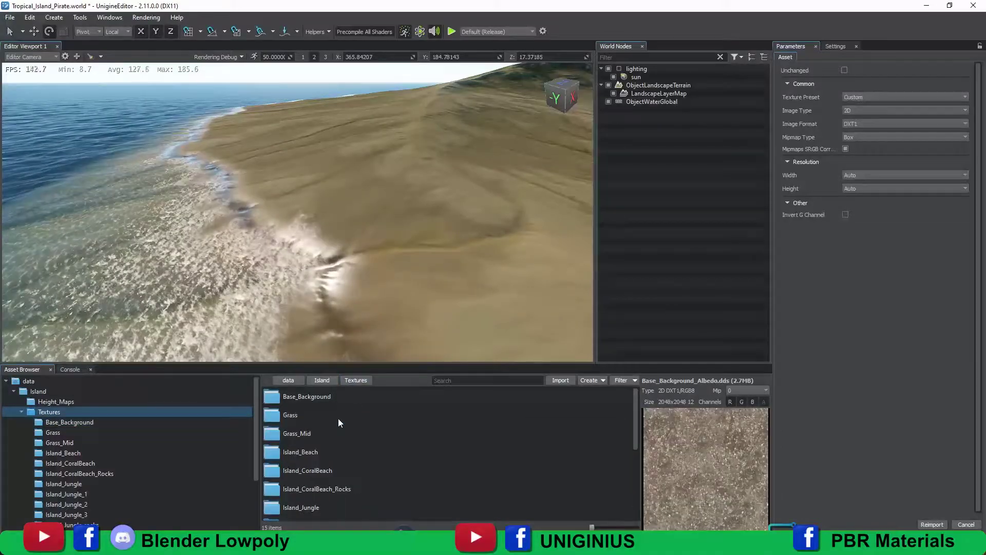
double_click(276, 450)
click(273, 432)
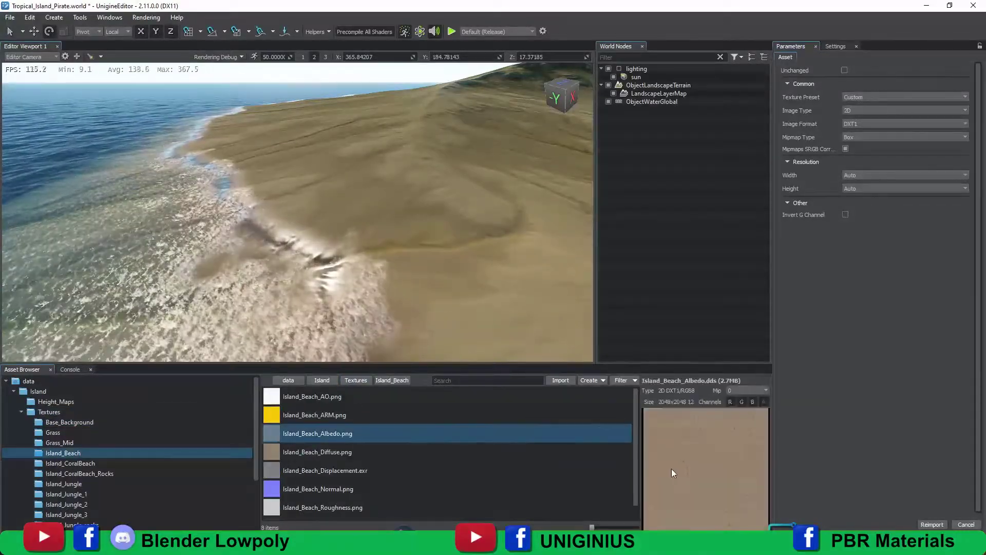
click(356, 381)
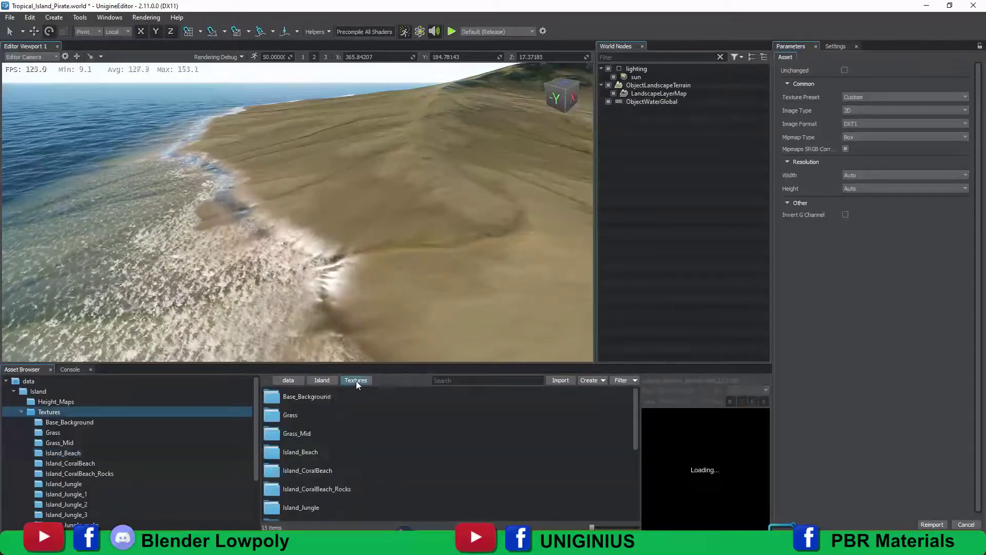
double_click(353, 469)
click(516, 471)
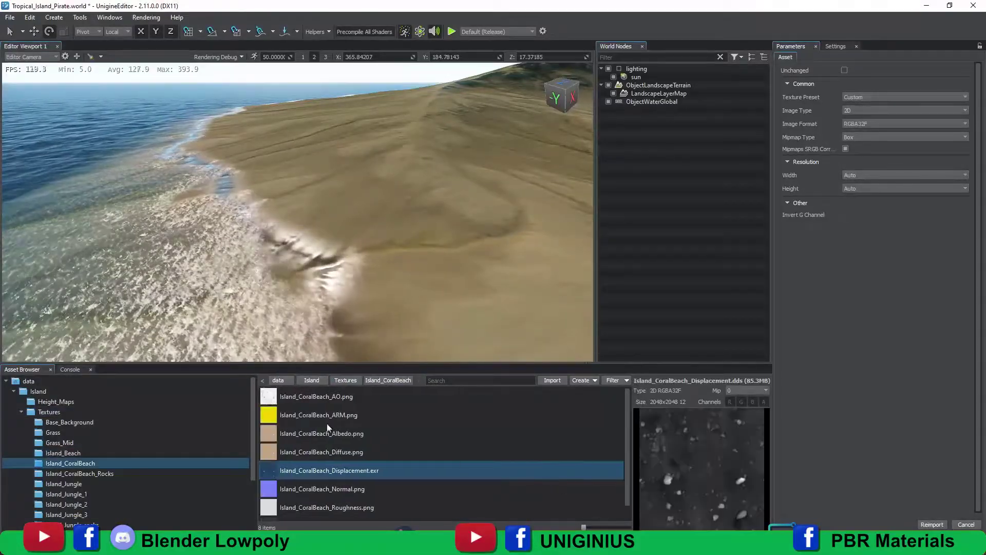
click(332, 432)
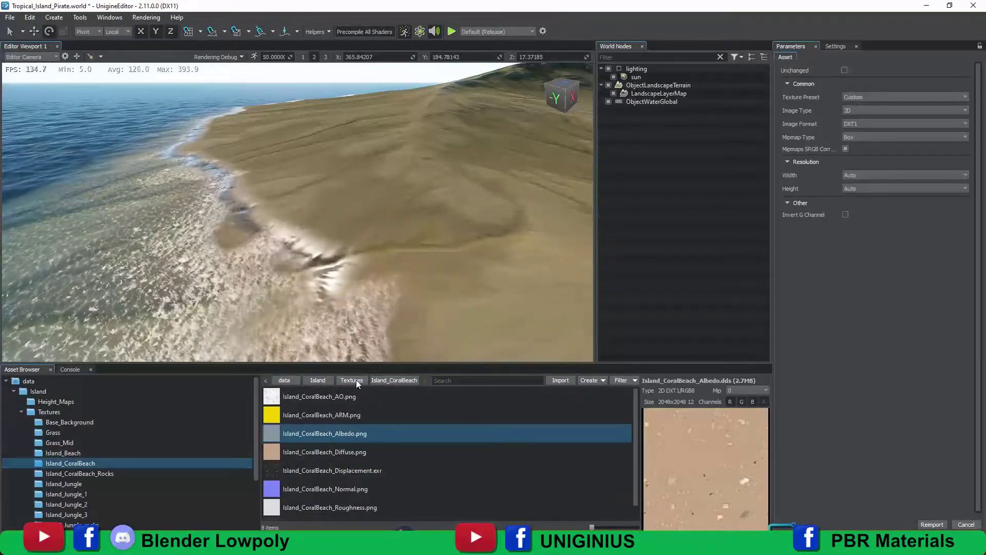
click(356, 380)
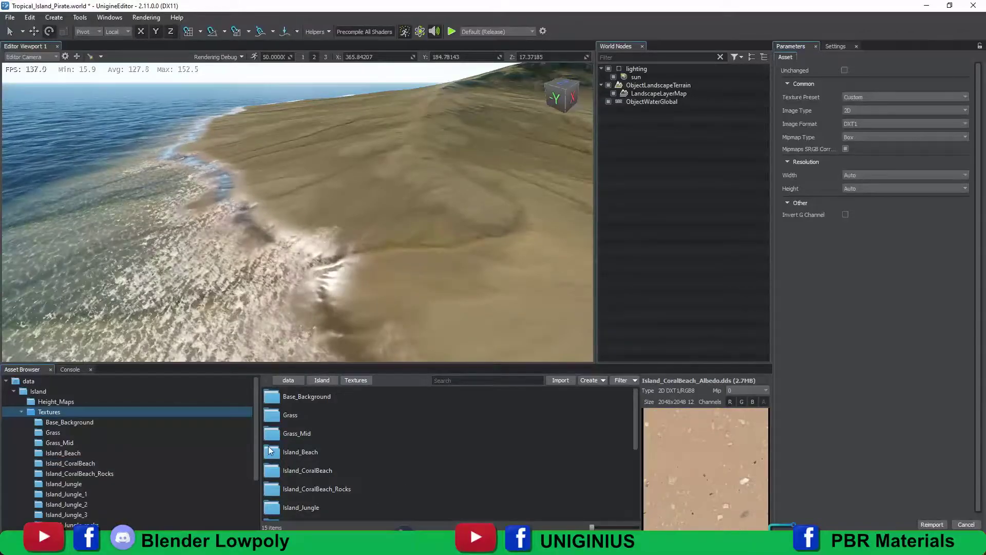
double_click(303, 396)
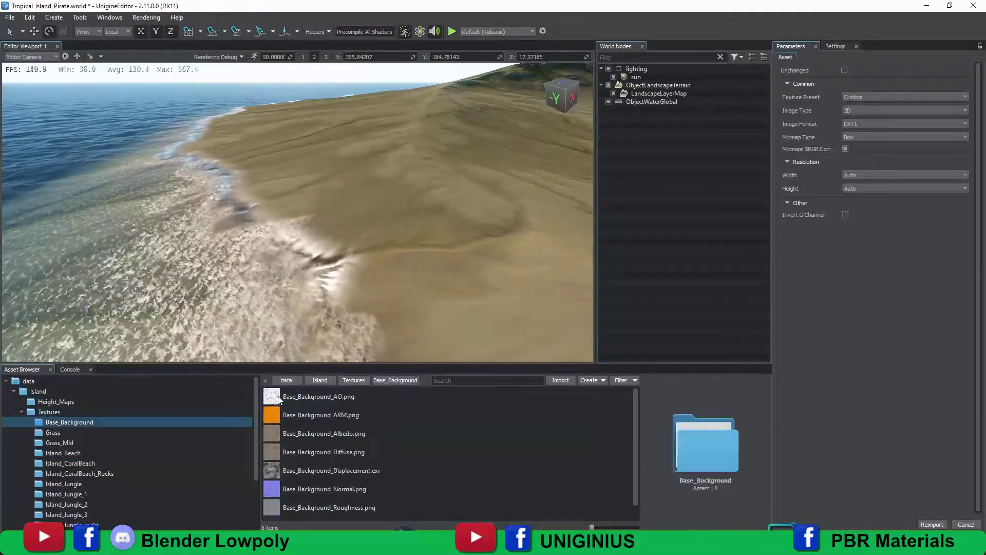
- Add a detail named Base under the Ground_1 mask of ObjectLandscapeTerrain
click(276, 432)
right_drag(522, 269, 544, 180)
click(642, 85)
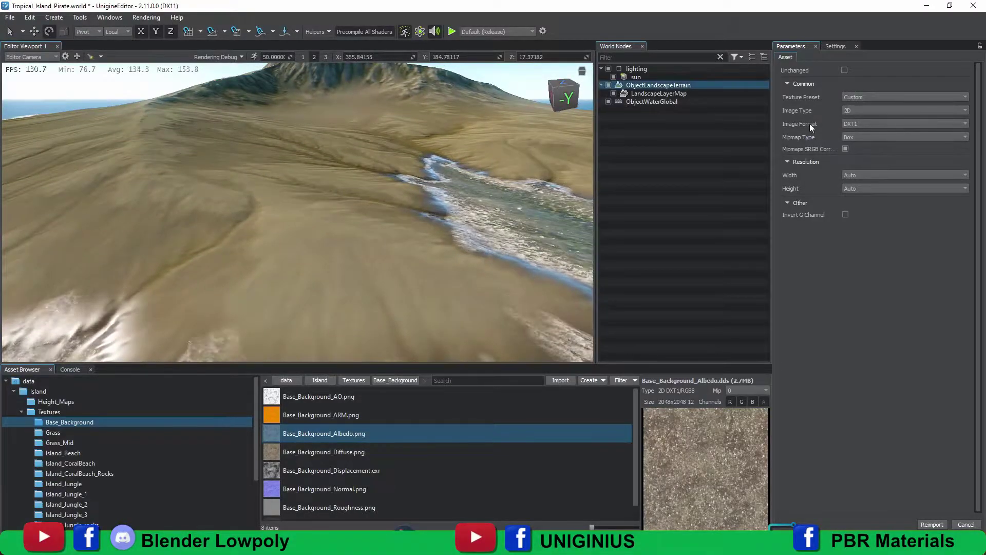
click(796, 308)
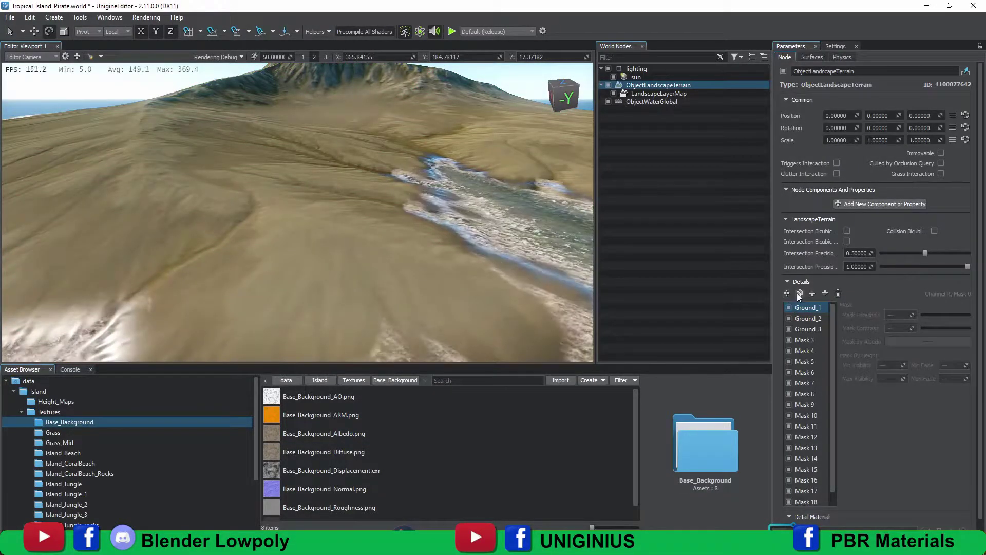
click(786, 293)
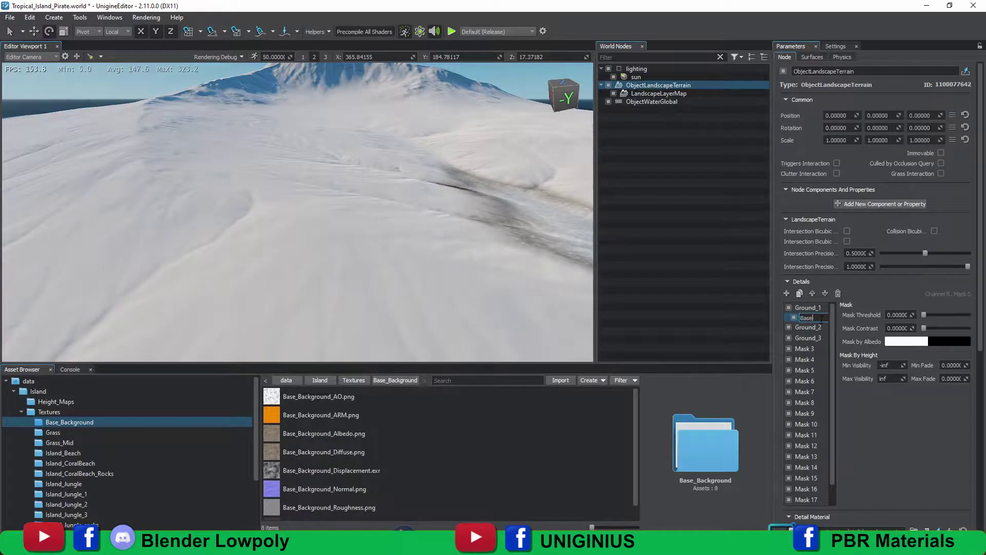
right_drag(296, 200, 354, 216)
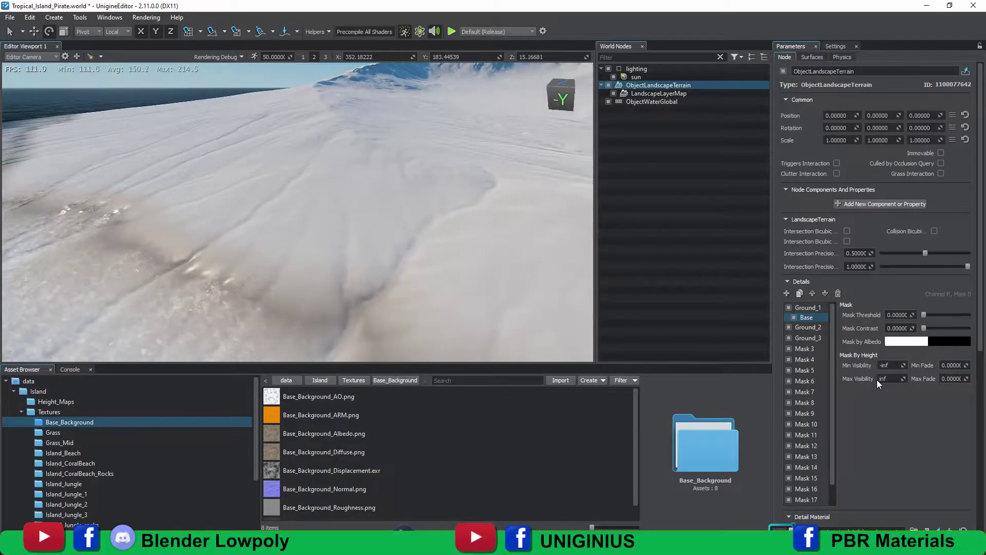
- Give the Base detail its own material and assign the Base_Background Albedo, Roughness and Displacement textures to albedo, roughness and height
scroll(877, 379, down, 8)
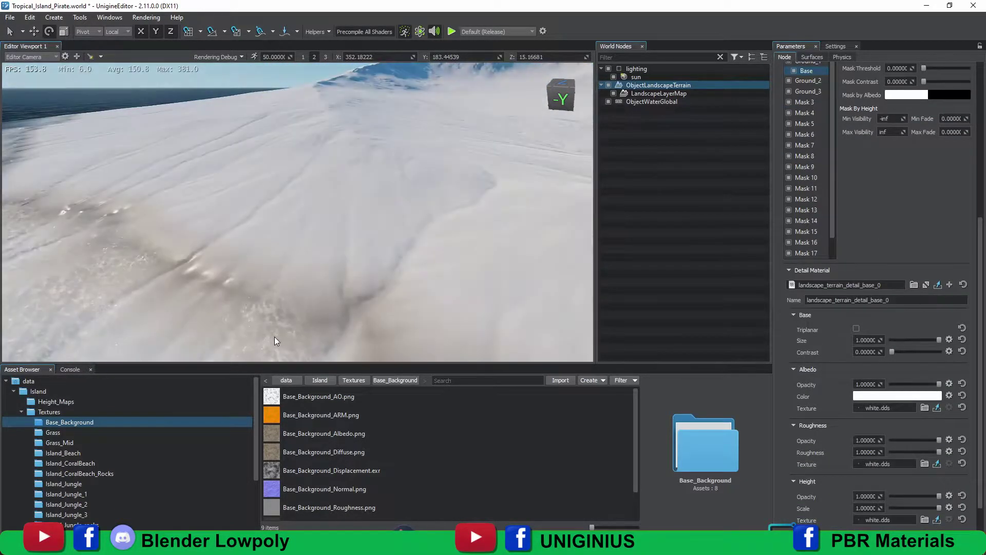
scroll(827, 376, down, 1)
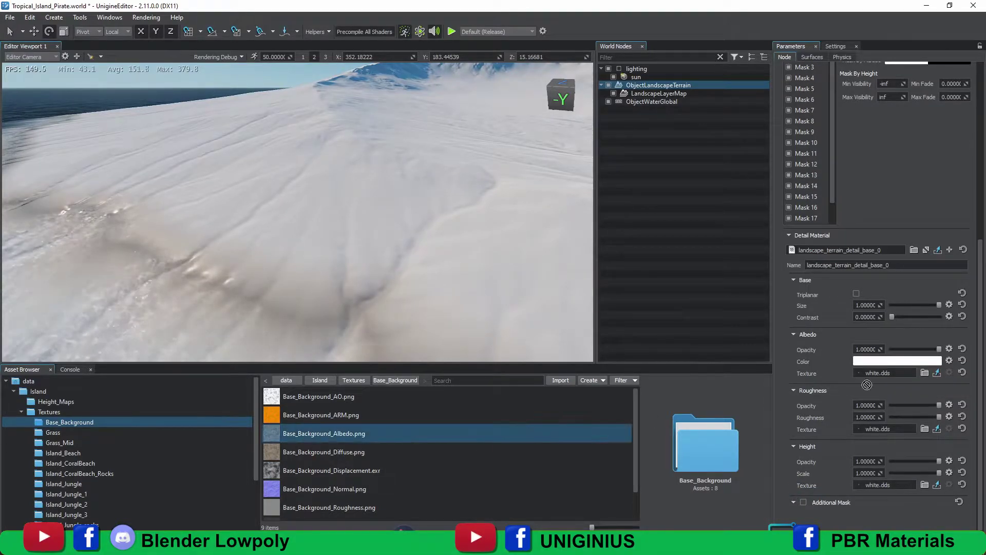
drag(885, 372, 886, 372)
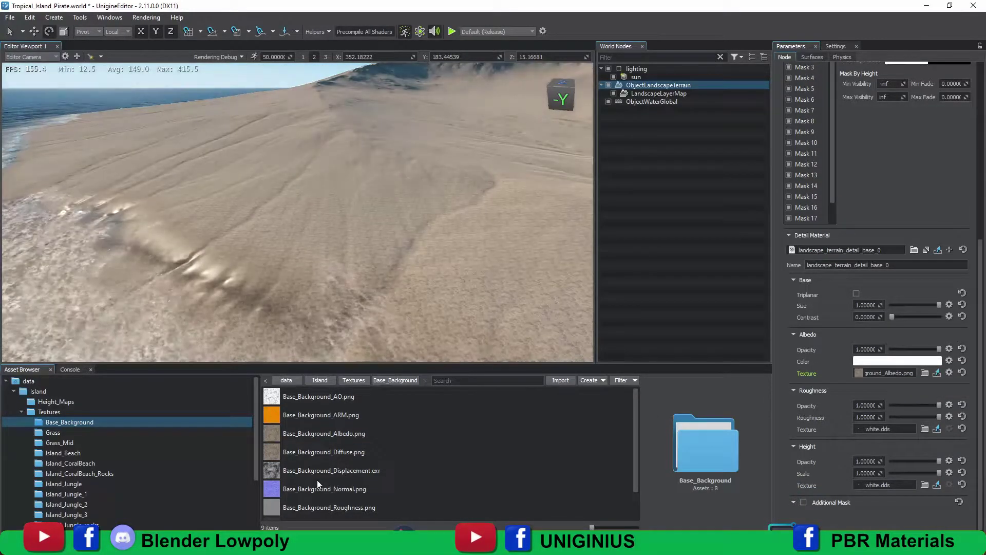
drag(349, 506, 629, 522)
drag(893, 429, 893, 428)
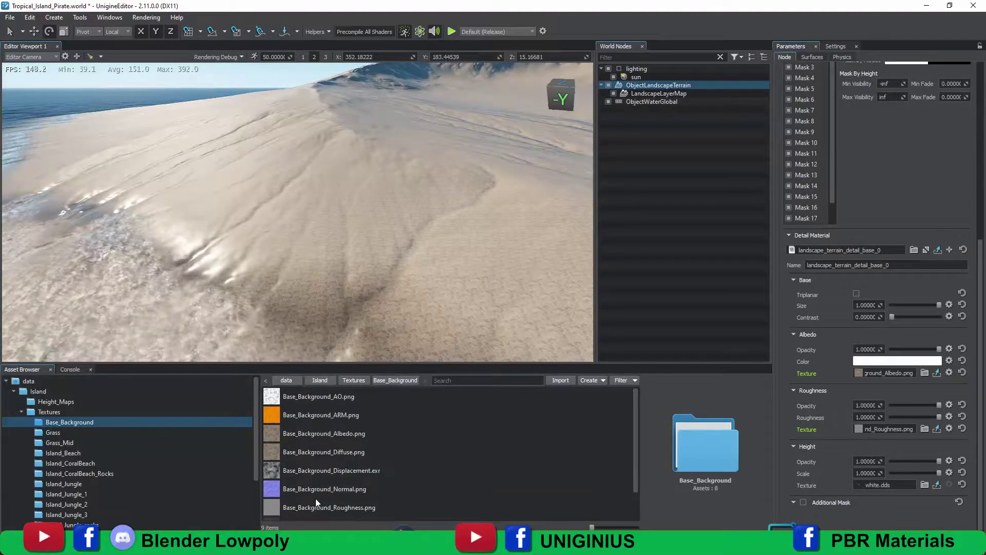
scroll(316, 496, down, 1)
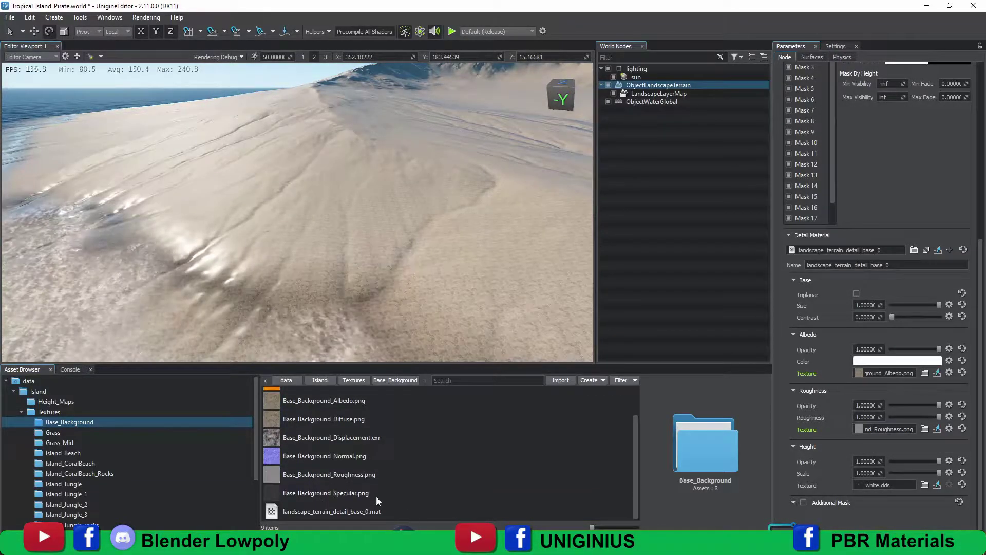
drag(331, 437, 884, 484)
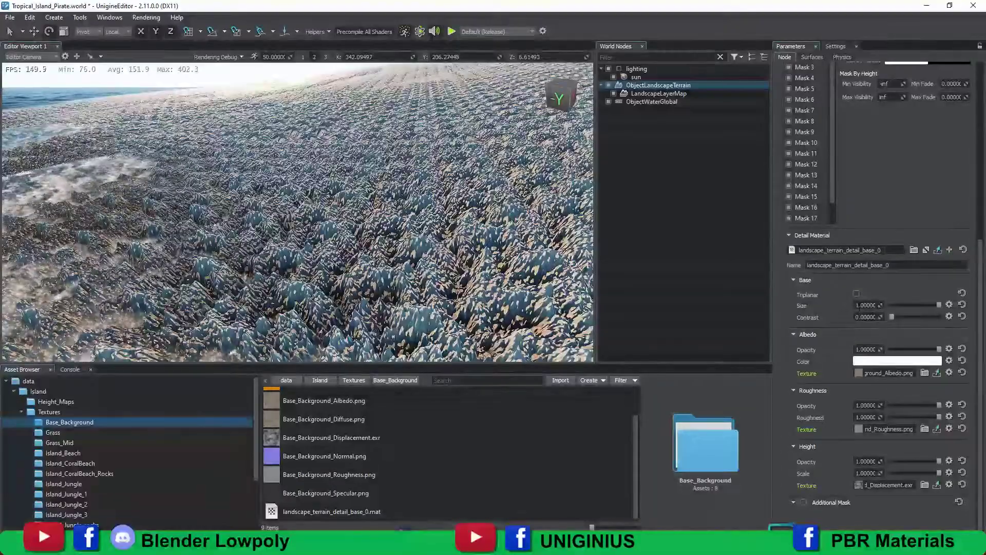
- Set the Base detail material's size to 10 and lower its height scale to about 0.16
text(0)
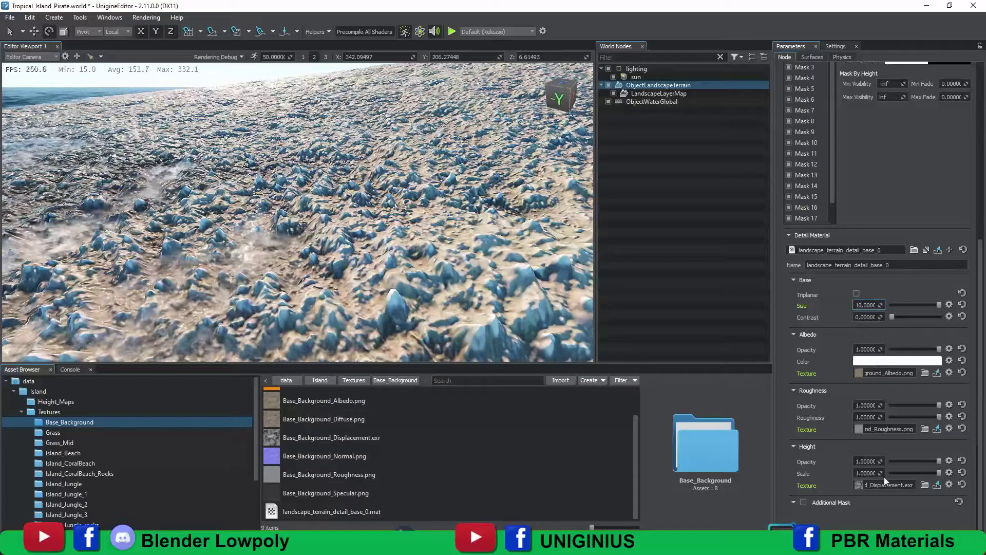
drag(905, 473, 904, 472)
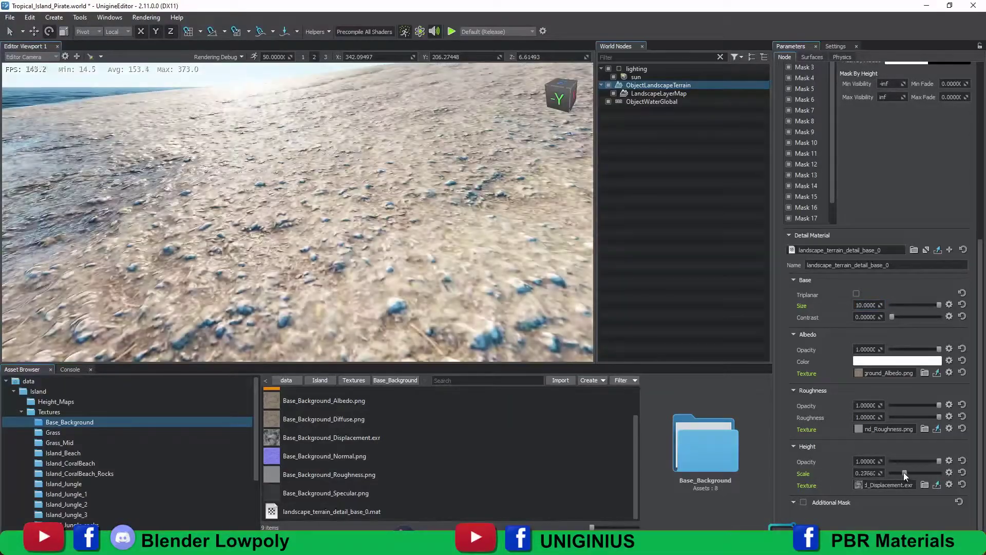
right_drag(322, 271, 359, 296)
key(w)
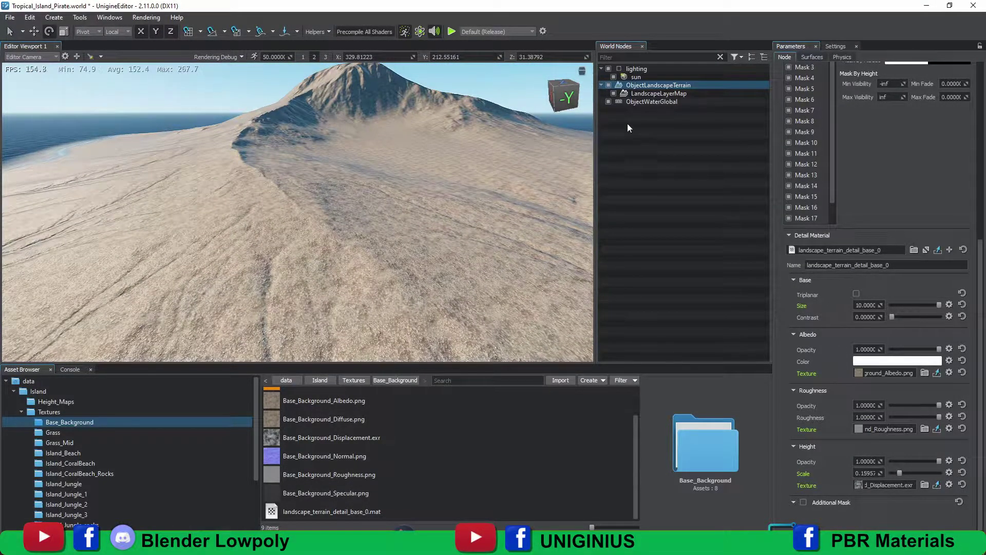
- Add a second detail named Base 2 under the Ground_1 mask
scroll(821, 169, up, 5)
scroll(802, 191, up, 4)
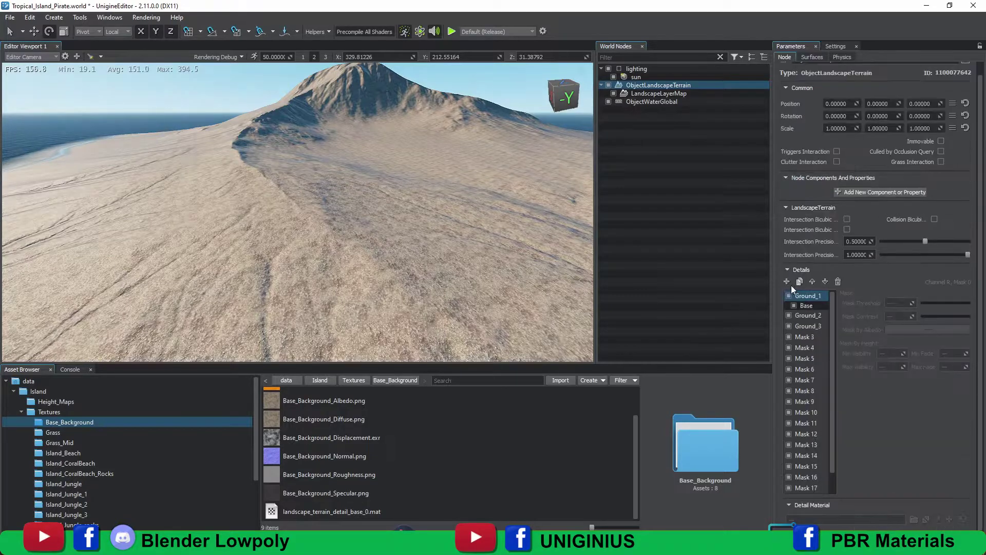
double_click(809, 315)
text(Base)
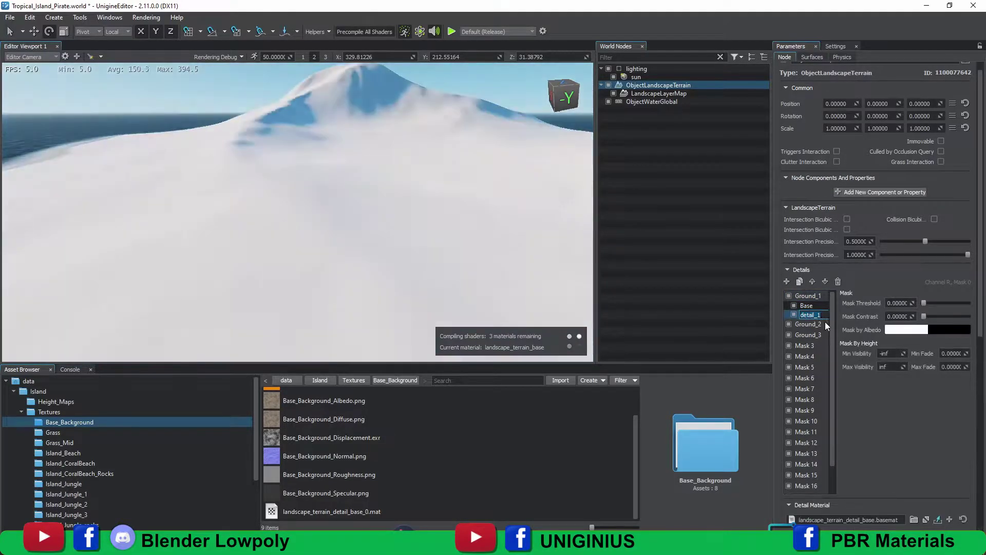
key(Return)
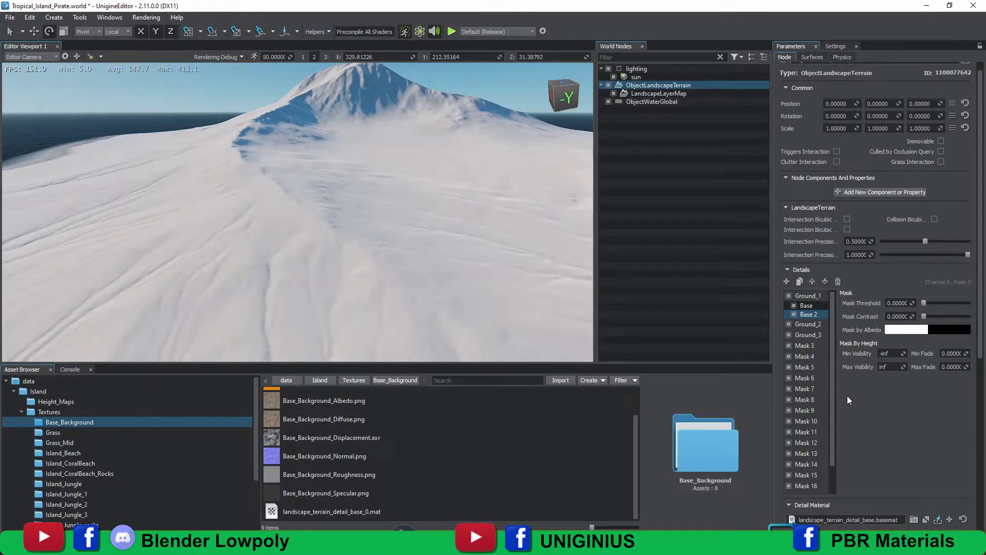
- Give Base 2 its own material and assign the Base_Background Albedo, Displacement and Roughness textures to albedo, height and roughness
scroll(849, 403, down, 6)
click(949, 304)
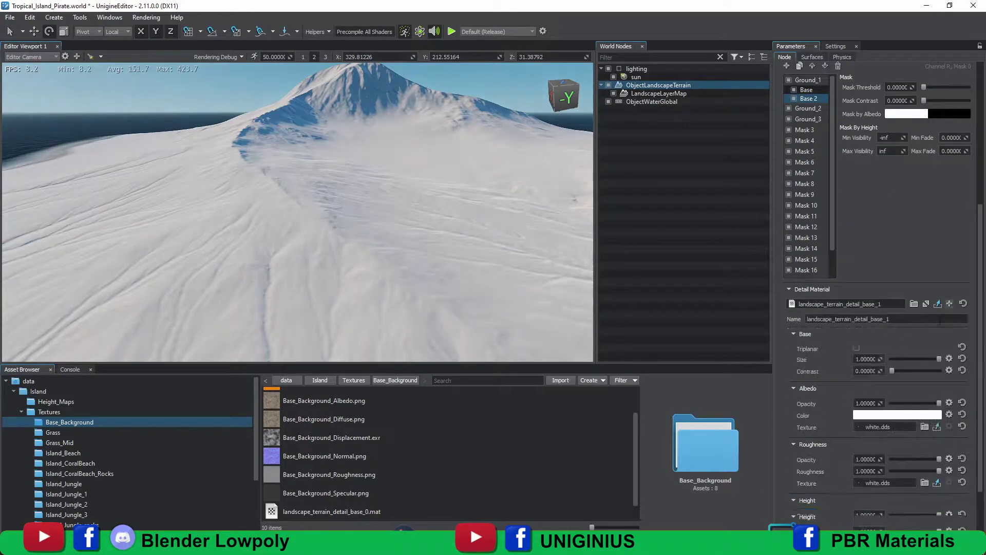
drag(341, 400, 889, 426)
scroll(944, 429, down, 2)
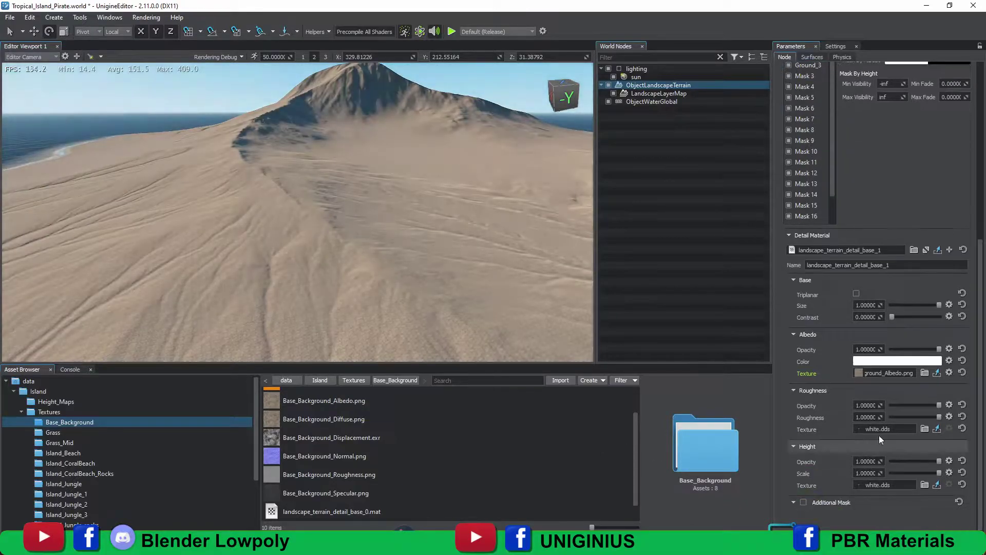
drag(314, 438, 888, 485)
drag(317, 477, 883, 429)
scroll(811, 77, up, 1)
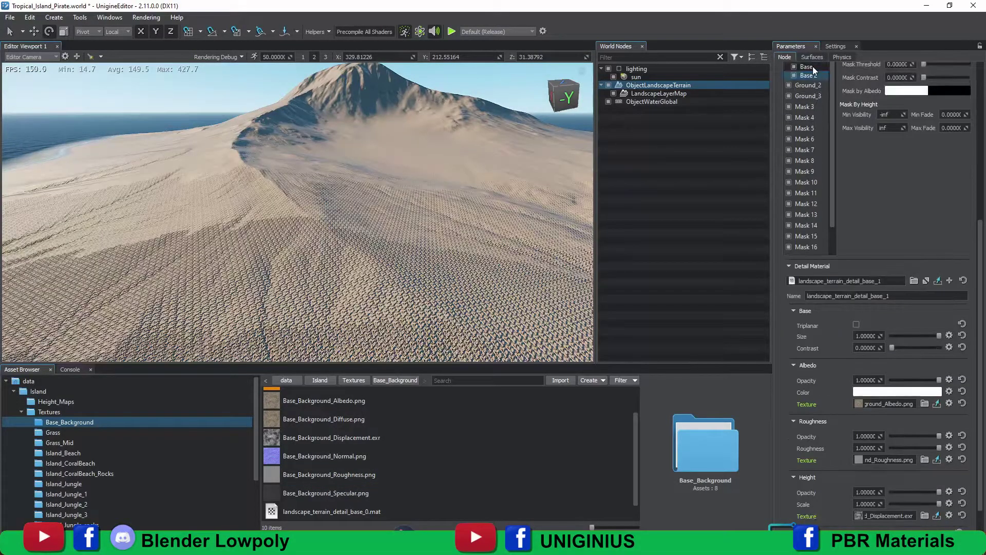
- Set the Base 2 material's size to 15 and its height scale to 0.3
text(15)
key(Return)
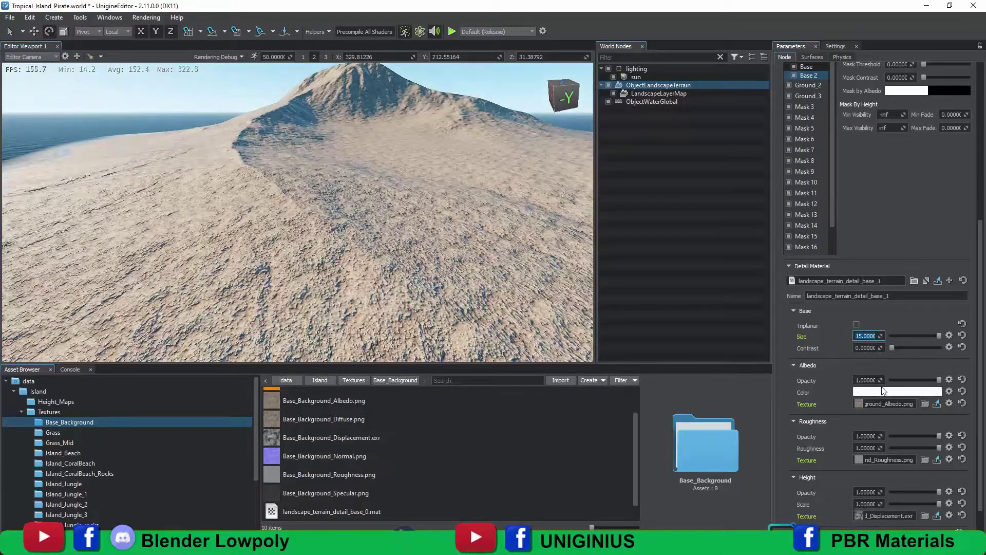
drag(876, 503, 846, 497)
text(0.3)
key(Return)
right_drag(329, 263, 325, 255)
- Enable Base 2's additional mask using Base_Background_Displacement.exr, with a mask size of 10
scroll(901, 510, down, 1)
scroll(890, 464, down, 1)
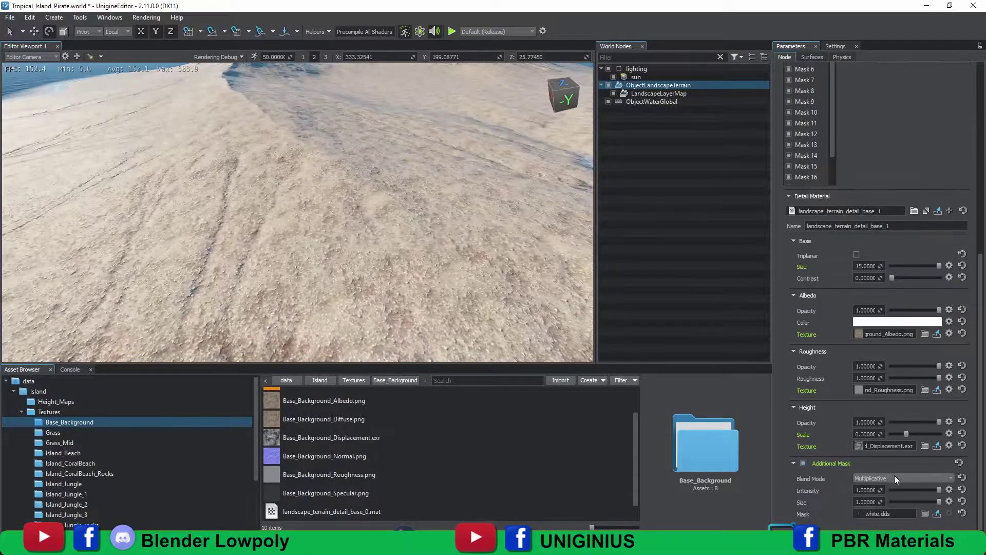
drag(286, 437, 783, 463)
drag(885, 516, 885, 515)
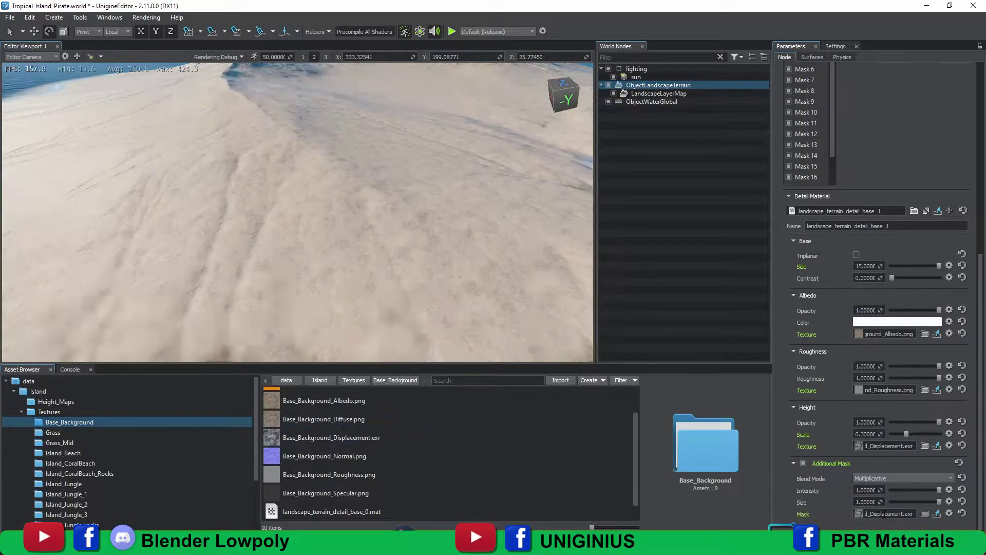
text(0)
key(Return)
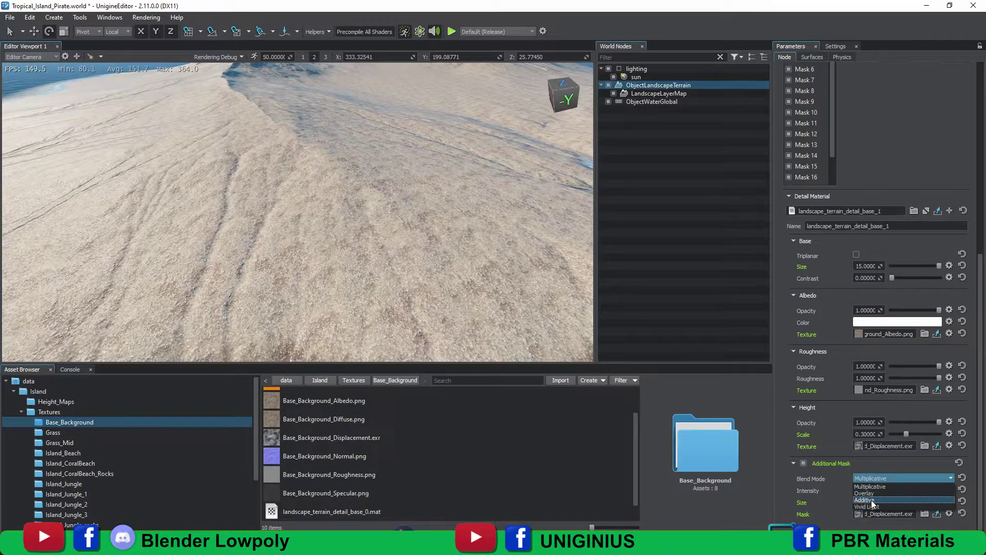
- Try the Additive blend mode for Base 2's additional mask and inspect the terrain
click(868, 500)
mouse_move(510, 253)
right_down()
mouse_move(524, 256)
mouse_move(509, 267)
right_up()
key(w)
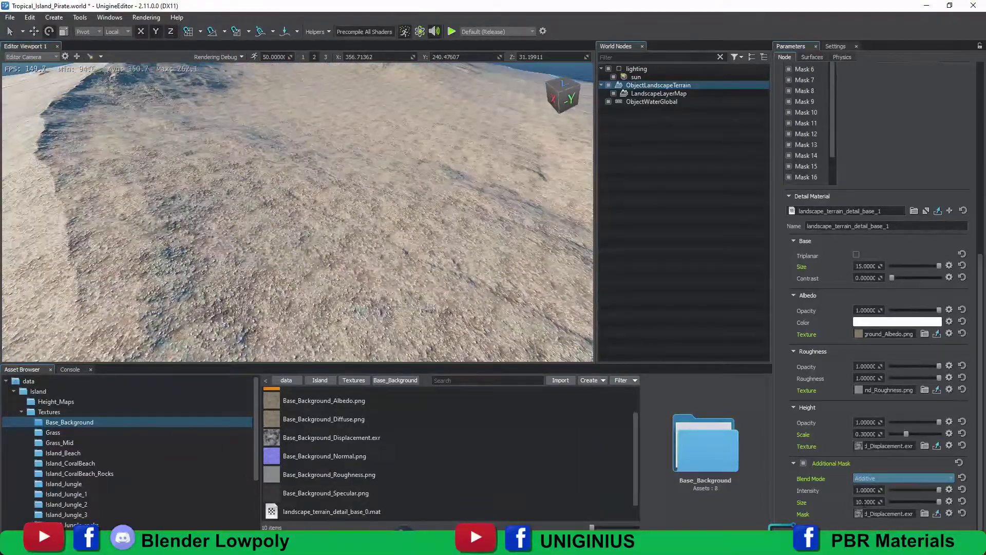
- Tint Base 2's albedo dark red (#aa0000) and check how the detail spreads over the terrain
click(876, 323)
click(382, 187)
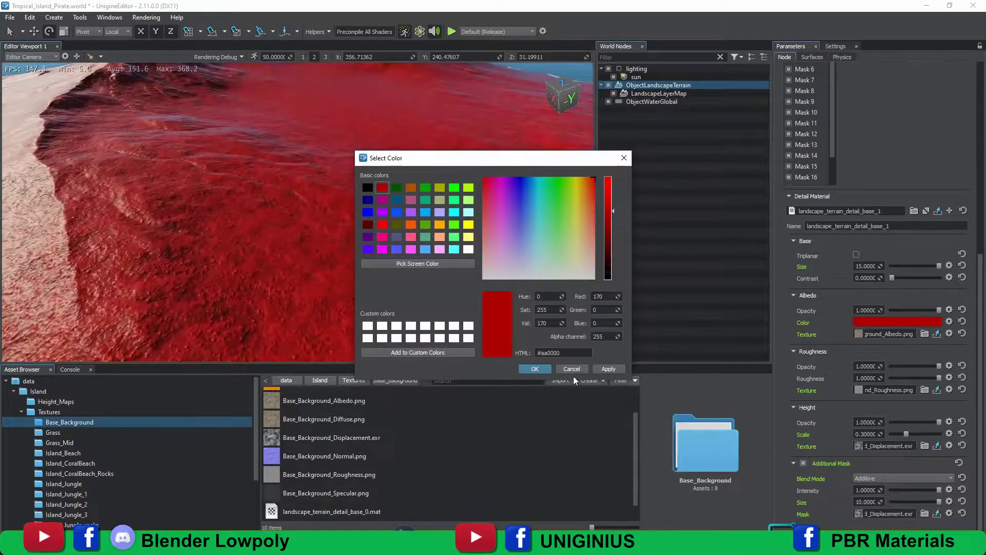
click(534, 369)
right_drag(303, 246, 251, 223)
- Set Base 2's additional mask to the Overlay blend mode with a size of 50
click(872, 491)
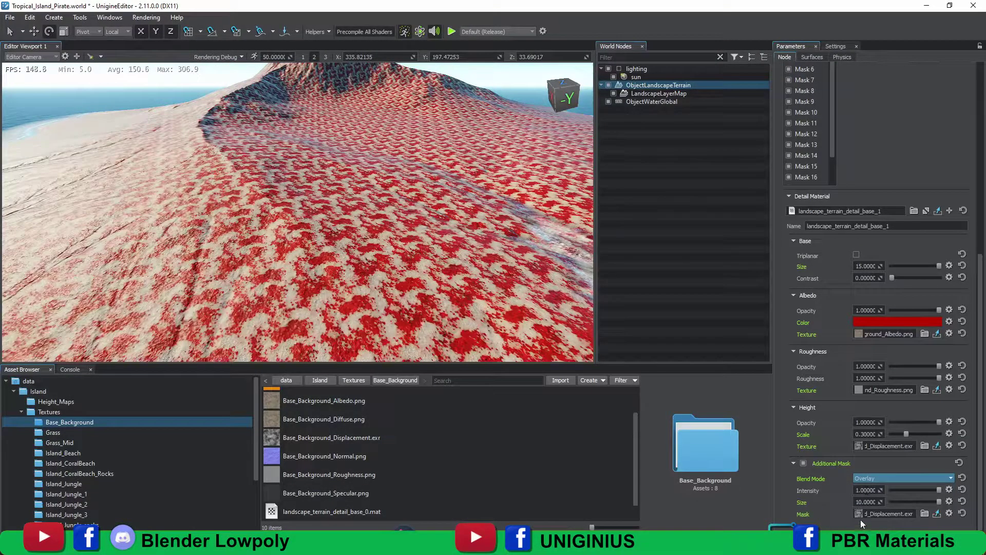
text(5)
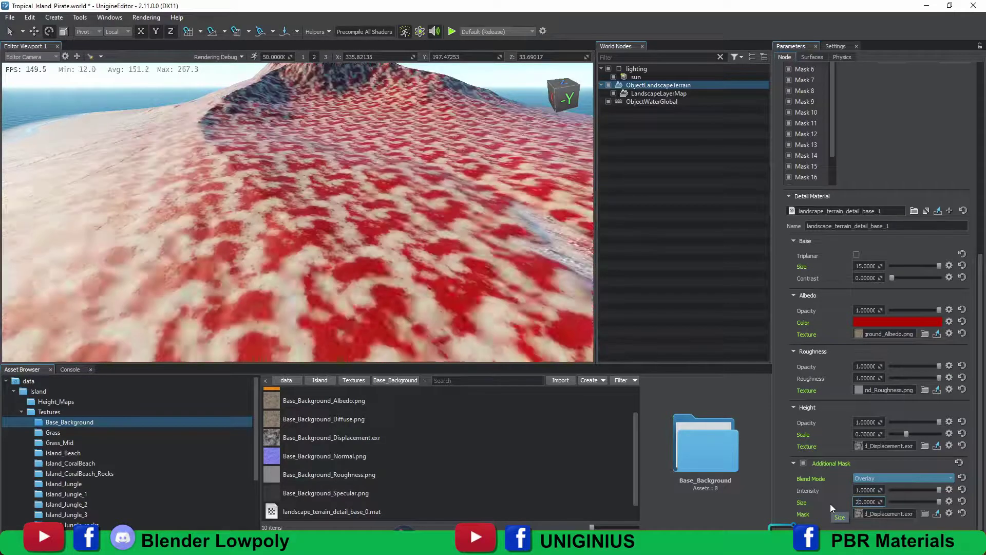
key(BackSpace)
text(5)
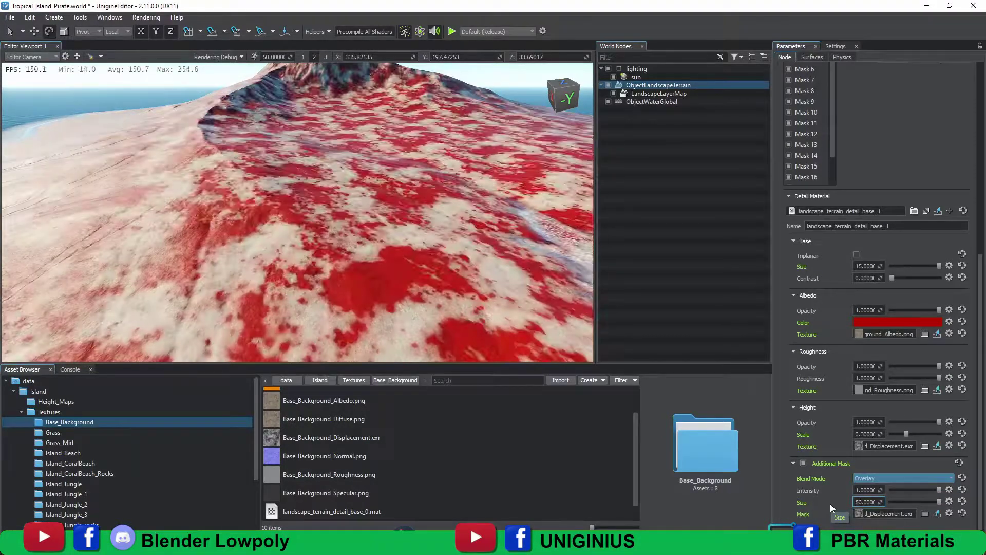
right_drag(500, 248, 523, 172)
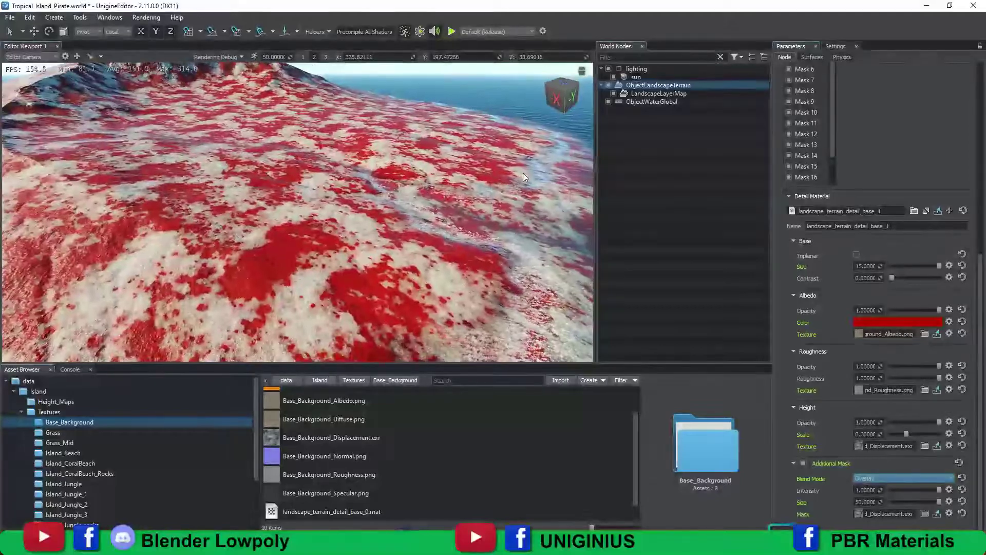
- Reset Base 2's albedo colour to its default and try out its roughness value, leaving it at 1
click(962, 321)
key(w)
right_drag(411, 246, 180, 201)
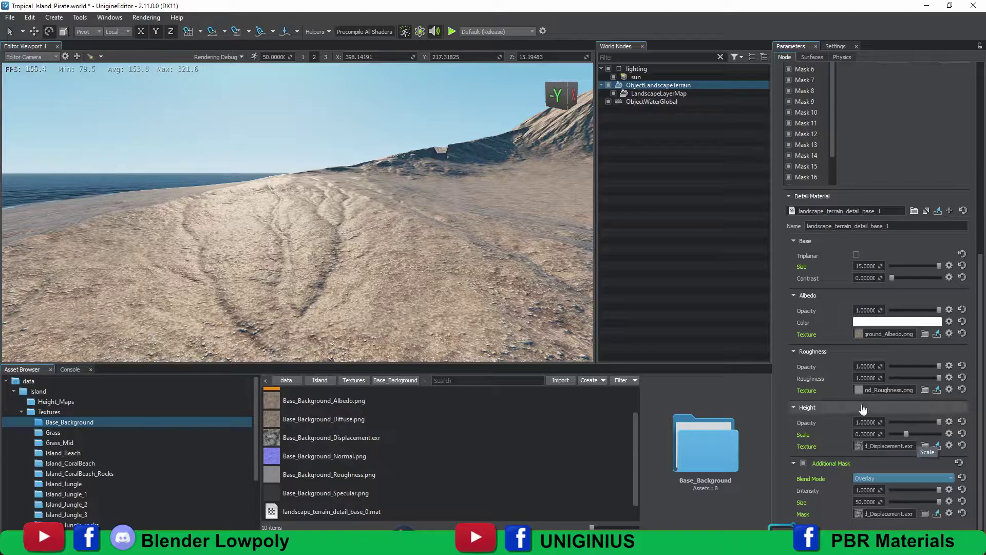
drag(893, 371, 948, 377)
right_drag(305, 189, 375, 220)
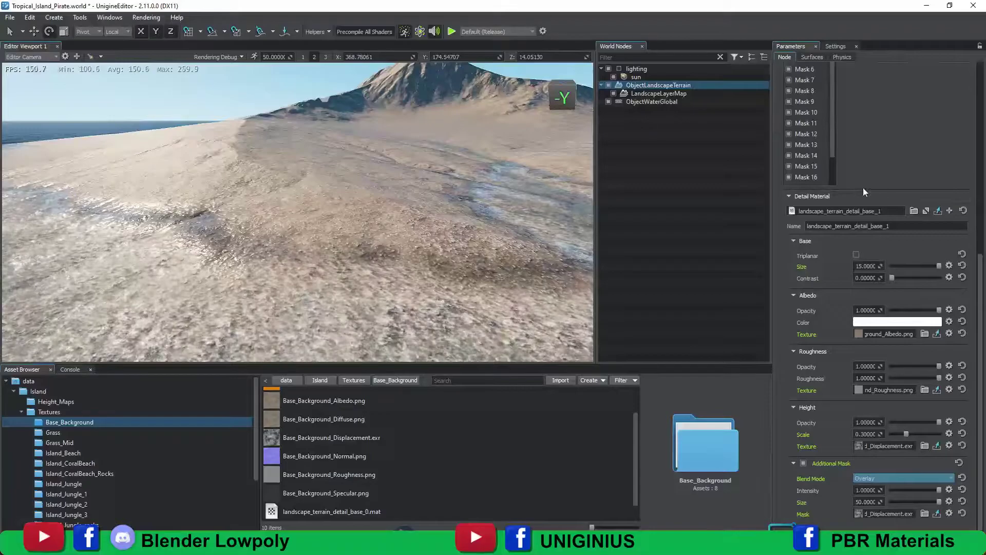
- Rename the Ground_2 terrain mask to Beach
scroll(848, 208, up, 3)
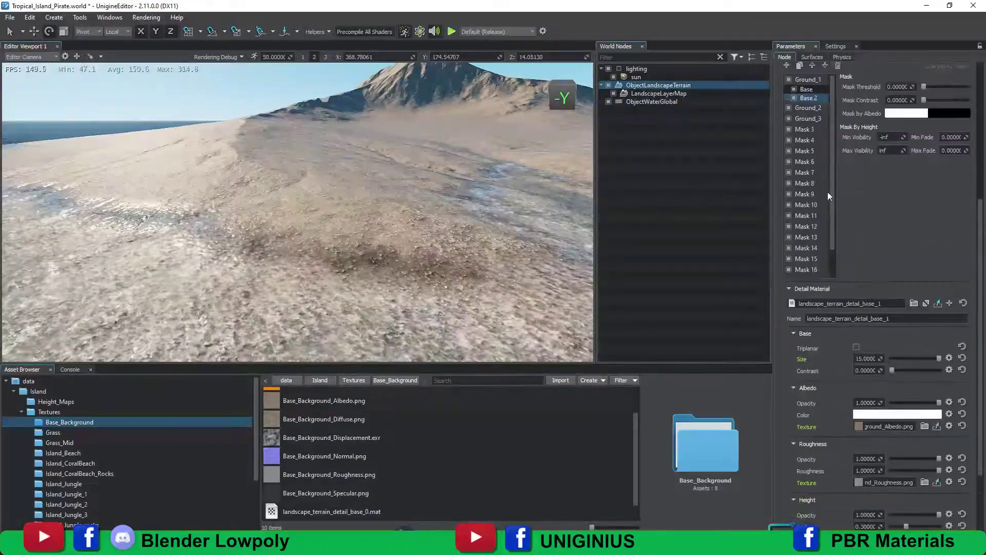
scroll(847, 205, up, 4)
click(809, 232)
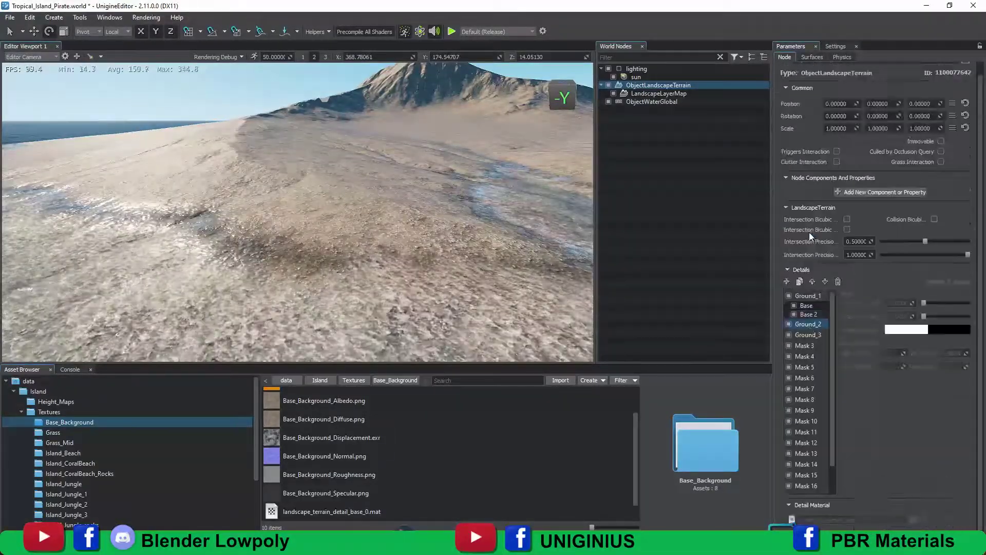
double_click(819, 326)
text(Beach)
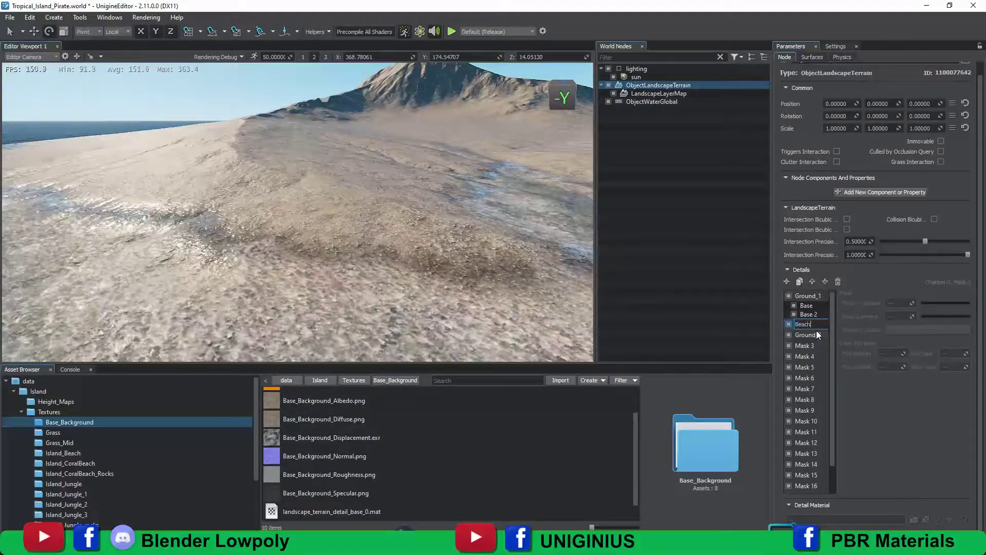
key(Return)
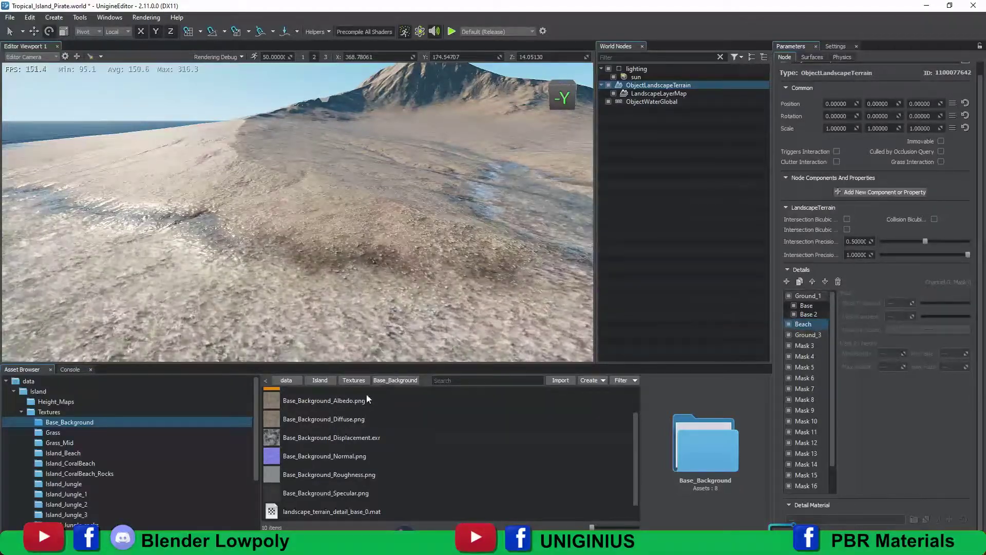
- Open the Island_Beach texture folder and add a detail named Beach level 1 to the Beach mask
click(355, 381)
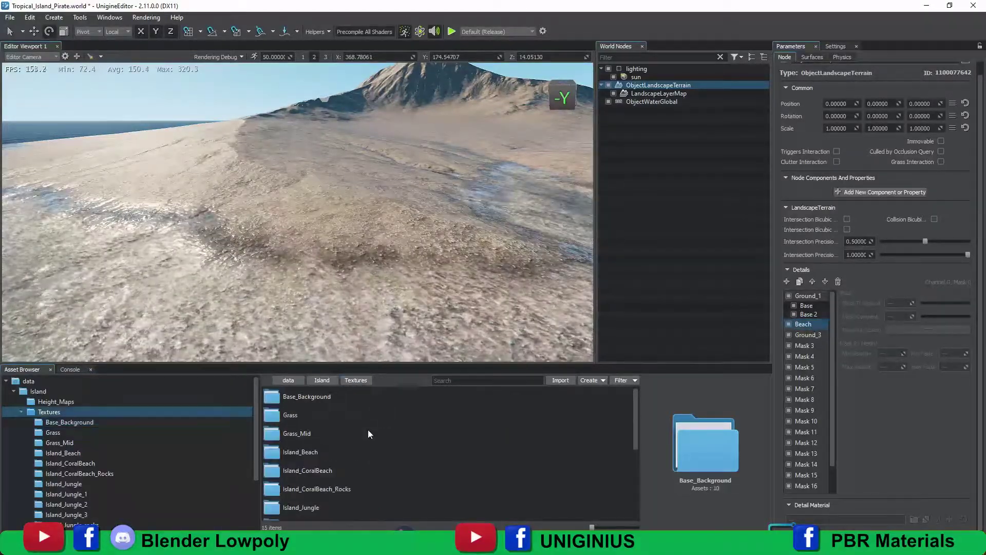
click(280, 453)
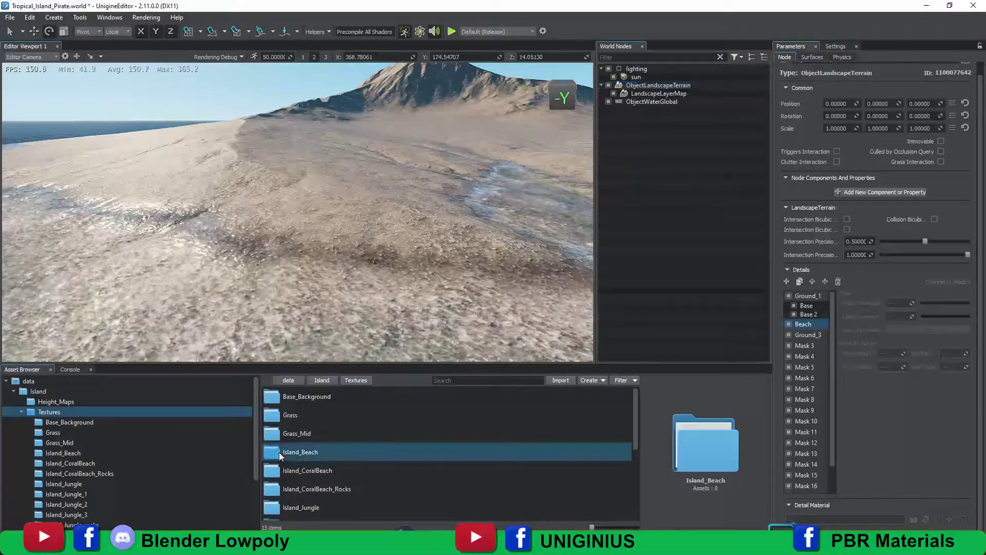
double_click(278, 452)
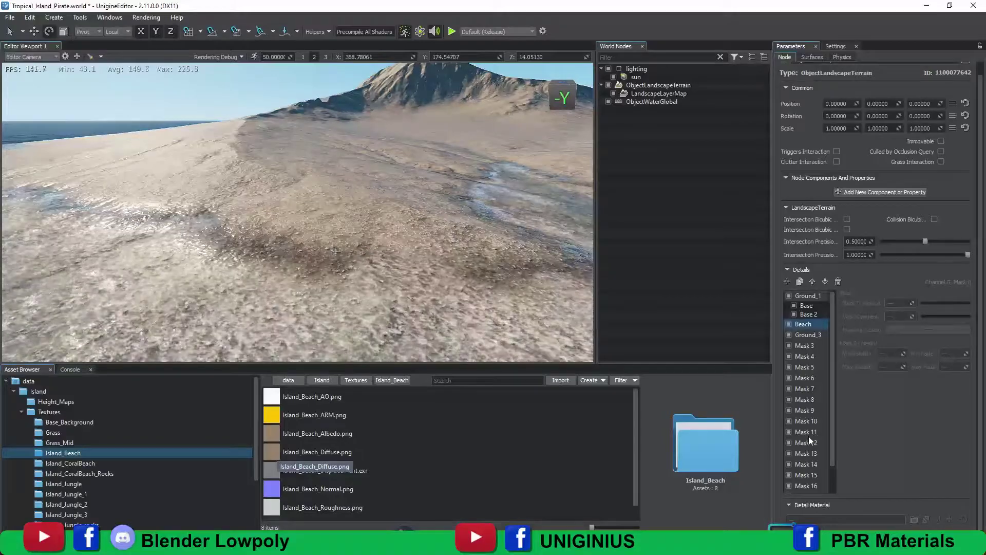
click(786, 281)
double_click(816, 333)
text(Beach)
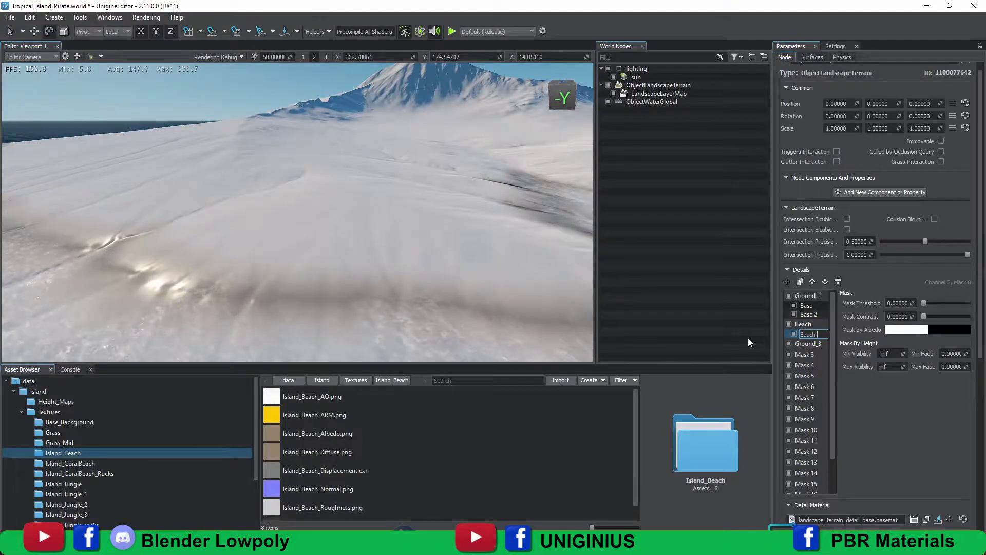
text( level 1)
key(Return)
- Rearrange the workspace with wider Parameters, World Nodes docked beside the Asset Browser, and a larger viewport
drag(774, 302, 688, 298)
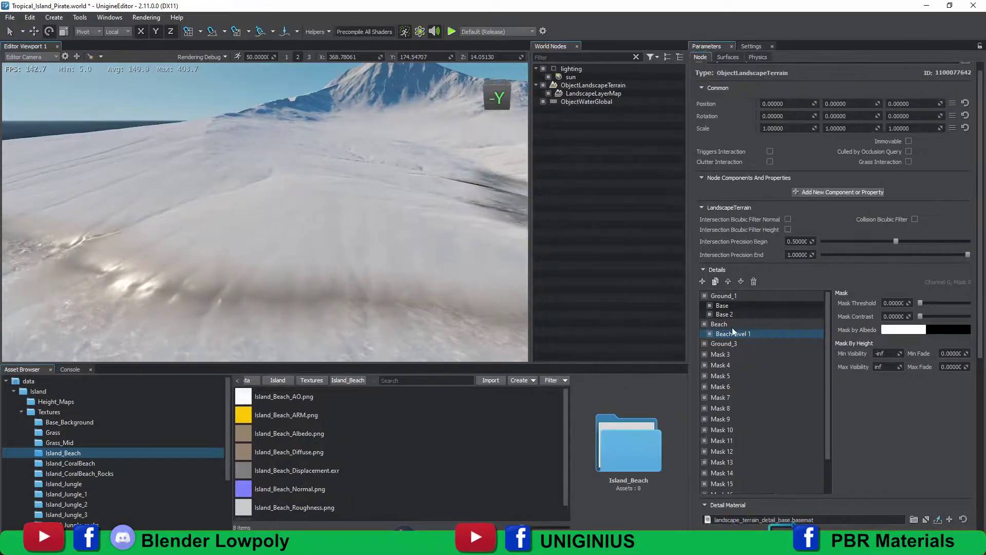
drag(529, 156, 575, 154)
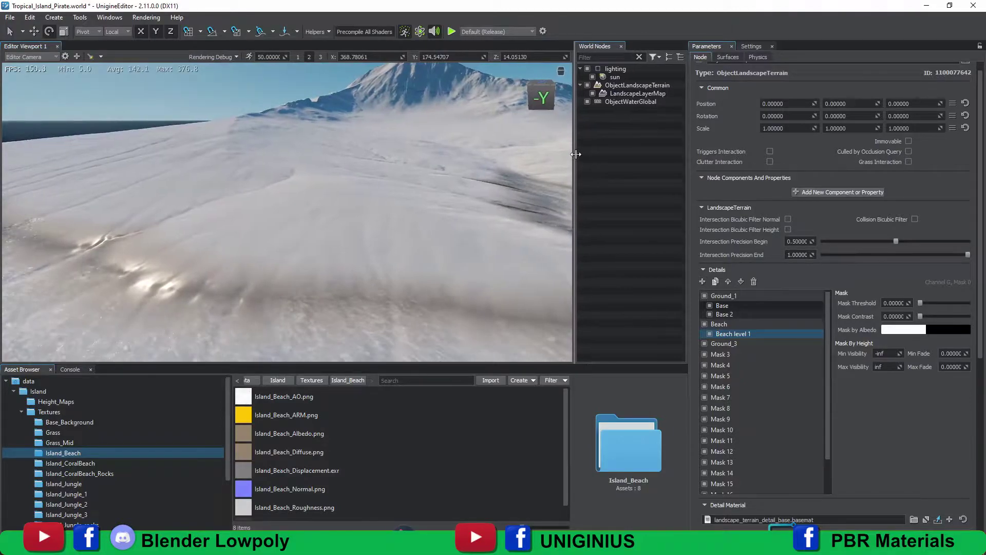
drag(22, 369, 14, 422)
drag(369, 417, 466, 418)
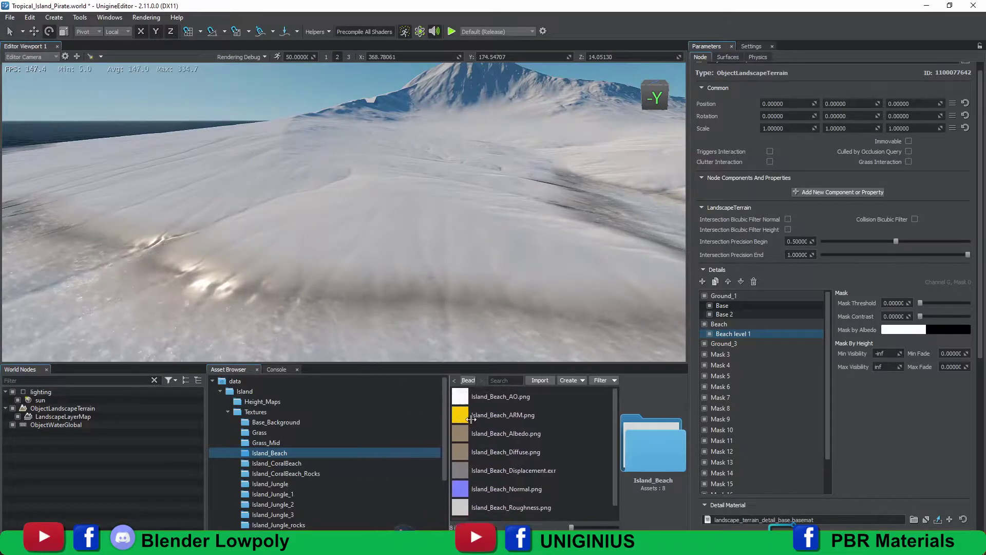
drag(204, 406, 253, 406)
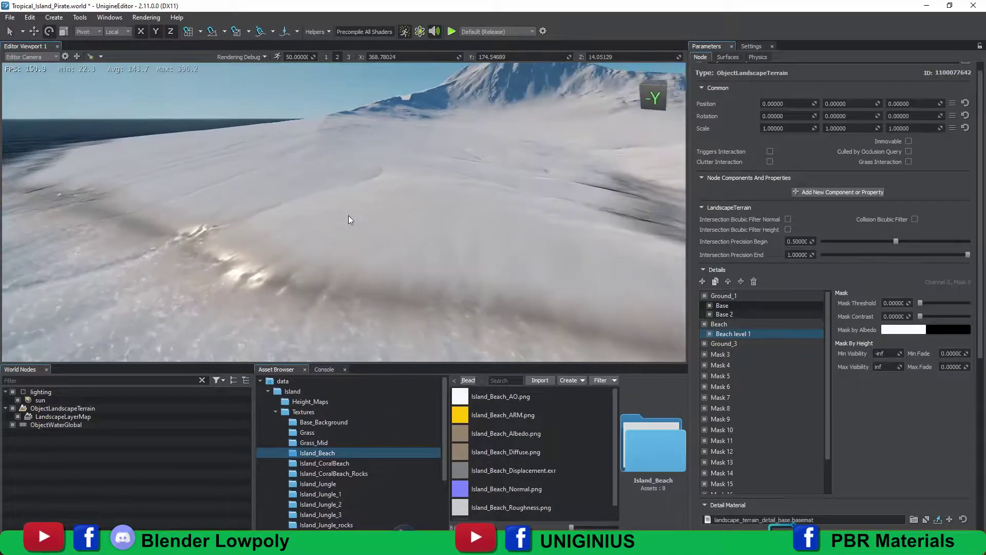
- Create a child material for Beach level 1 and assign the Island_Beach albedo, displacement and roughness textures
scroll(828, 450, down, 5)
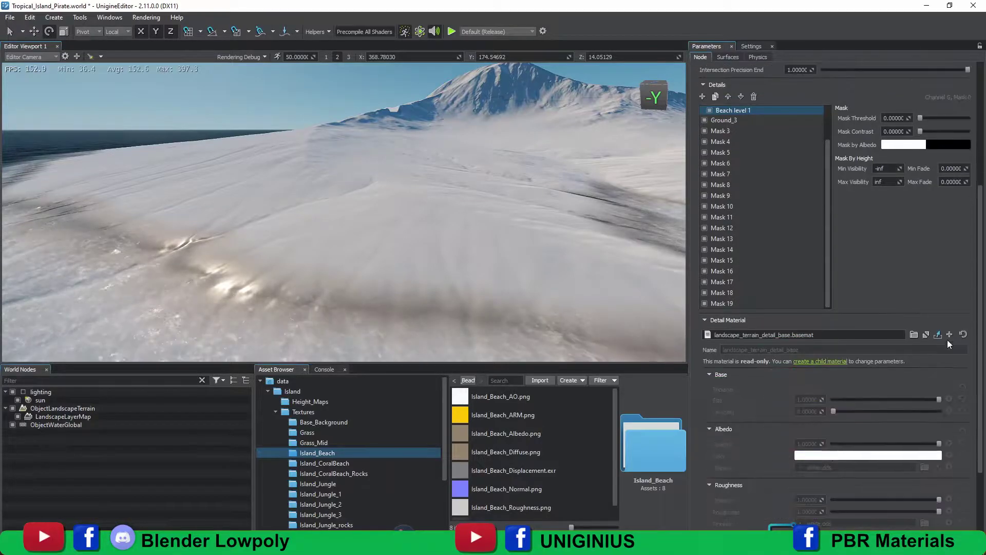
drag(495, 433, 837, 458)
scroll(848, 449, down, 2)
scroll(863, 443, down, 1)
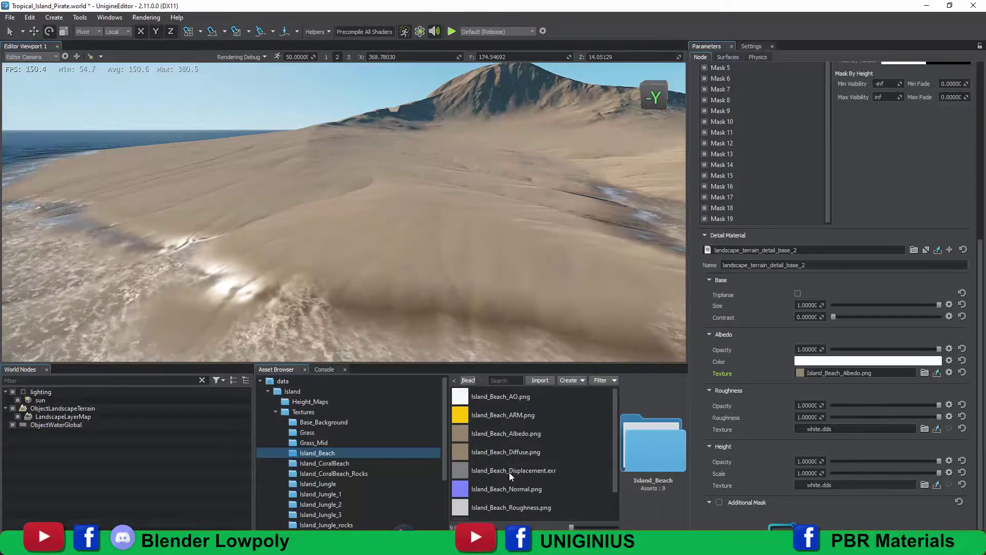
drag(510, 475, 847, 486)
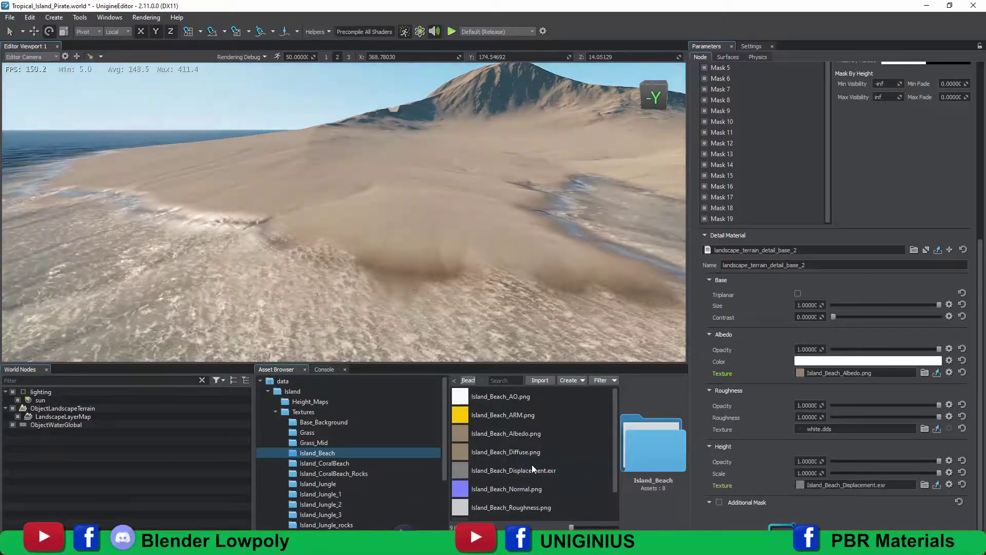
drag(516, 508, 855, 429)
- Set Beach level 1's height scale to 0.3 and its base size to 10
right_drag(473, 251, 430, 266)
key(w)
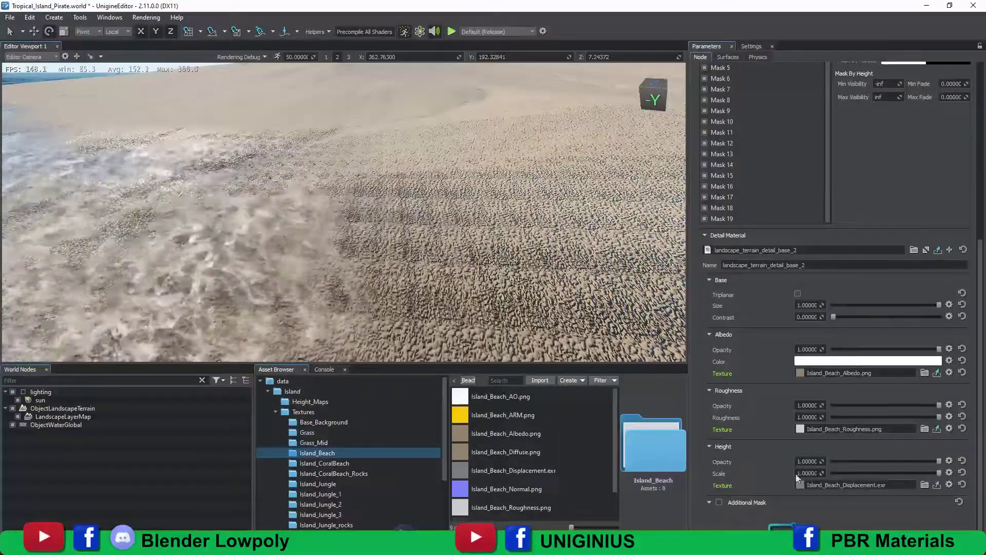
drag(796, 474, 843, 471)
text(0.3)
key(Return)
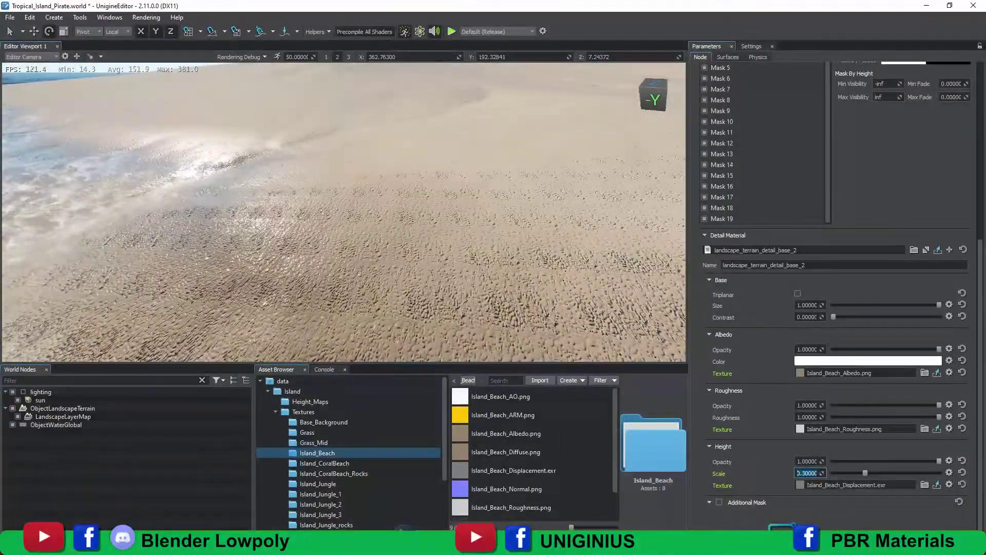
text(10)
key(Return)
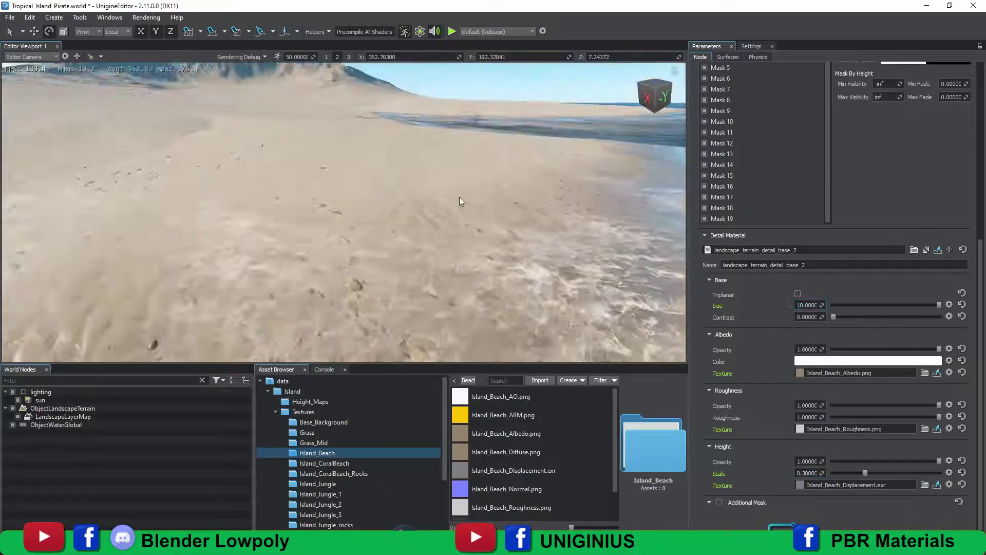
- Examine how the sand detail looks across the beach and along the shoreline
key(e)
right_drag(281, 182, 745, 232)
key(w)
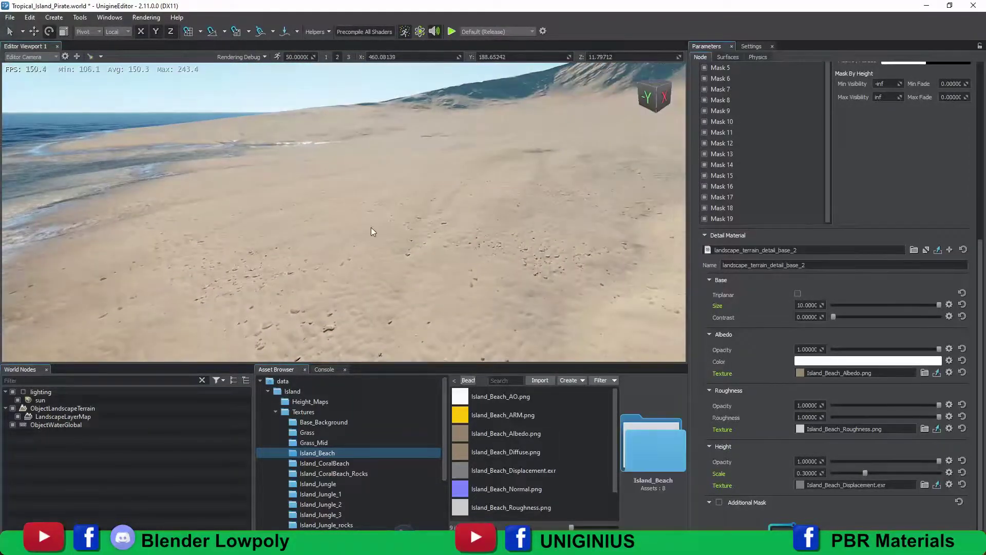
mouse_move(368, 230)
right_down()
mouse_move(383, 238)
mouse_move(385, 224)
right_up()
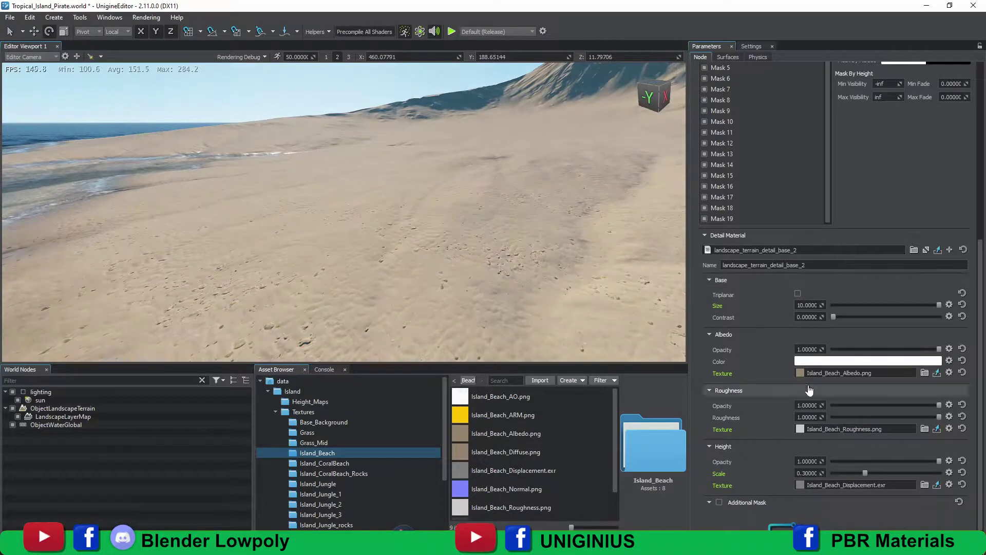
scroll(877, 154, up, 3)
scroll(779, 191, up, 1)
click(968, 476)
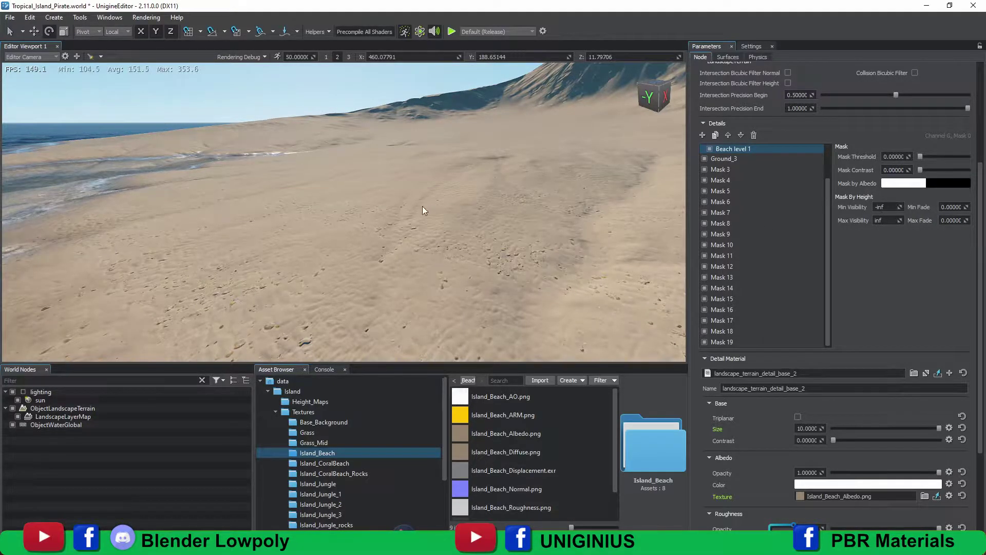
right_drag(426, 204, 428, 209)
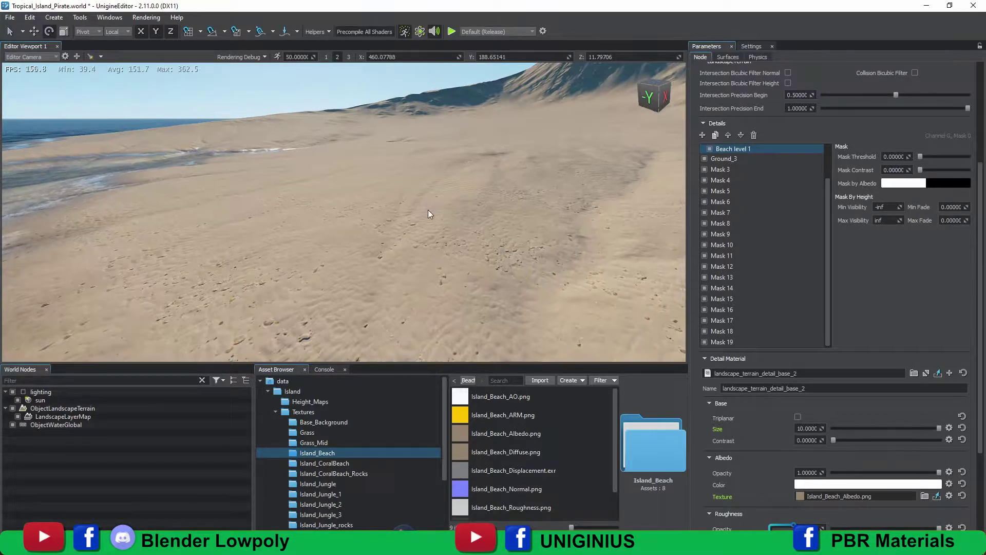
- Limit Beach level 1 by height with a max visibility of 5 and a max fade of 2
click(892, 206)
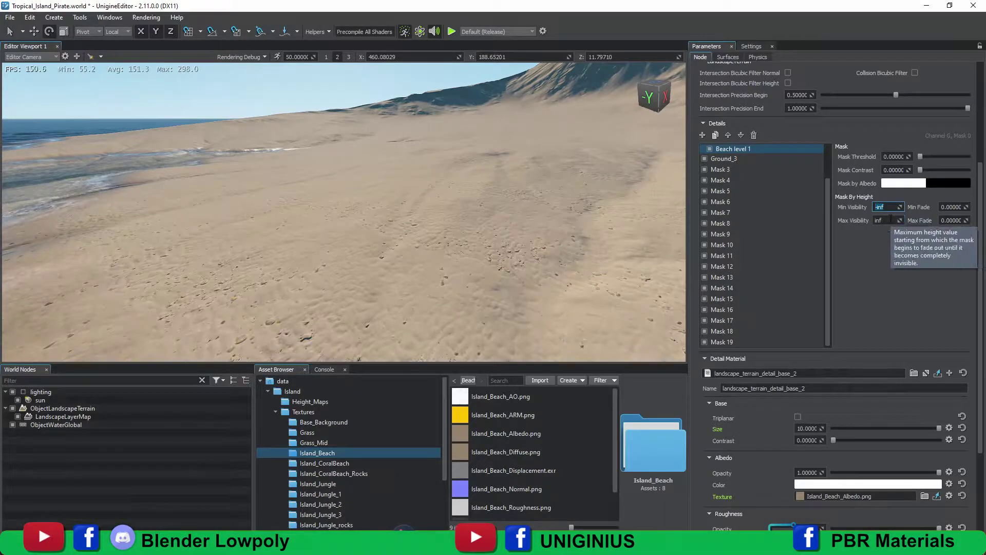
click(878, 221)
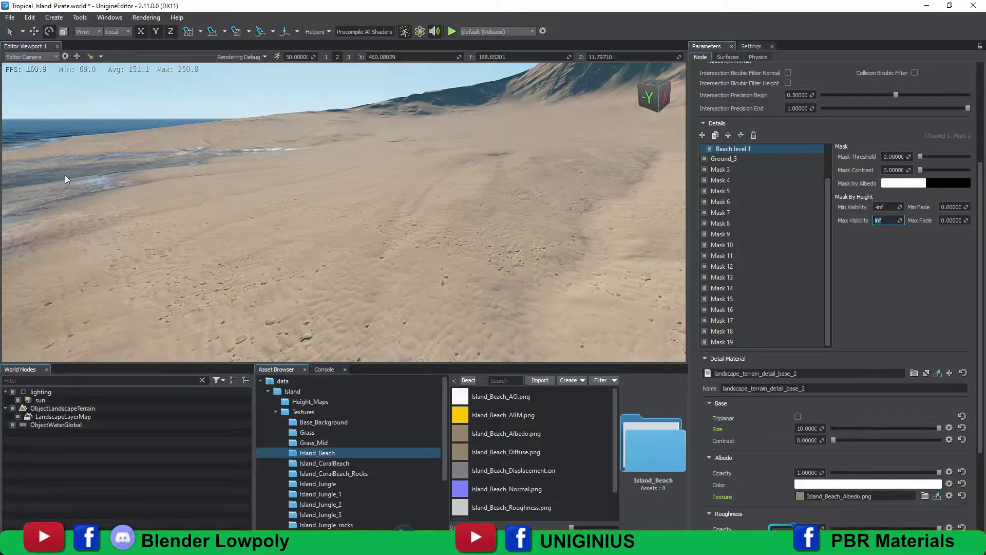
key(a)
right_drag(226, 221, 578, 229)
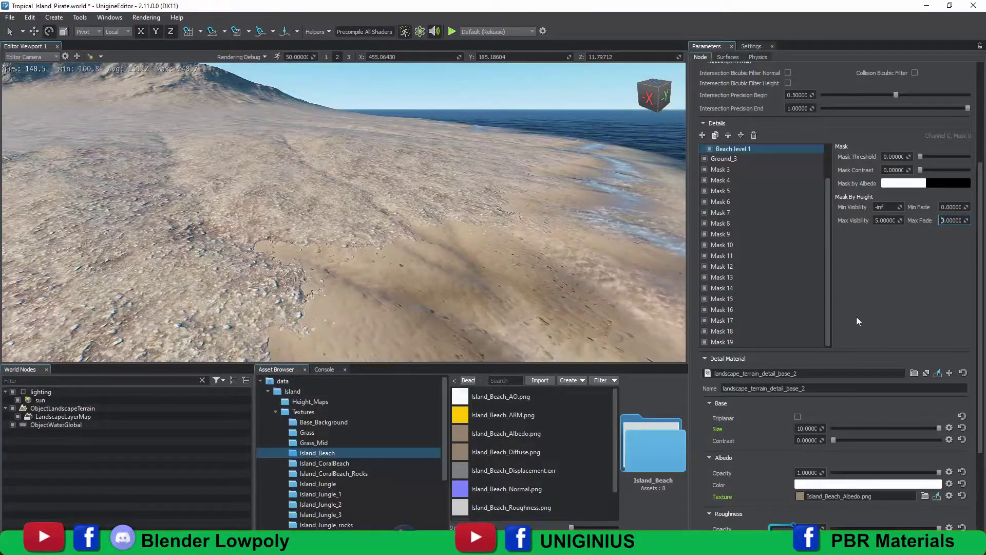
text(2)
key(Return)
- Try max fade values of 1, 0.5 and 0.1 on Beach level 1
right_drag(513, 247, 73, 260)
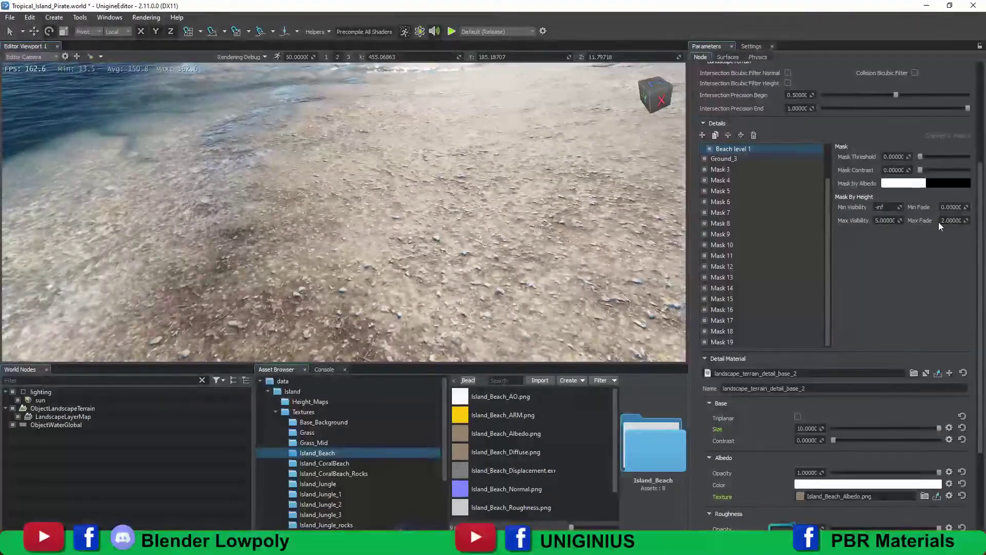
drag(962, 221, 923, 224)
text(1)
key(Return)
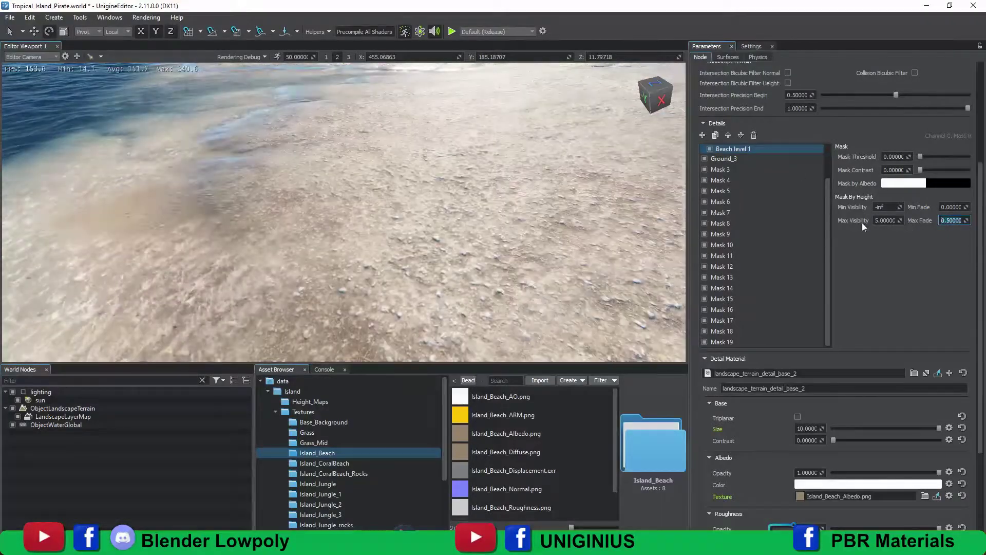
double_click(951, 220)
text(0.5)
key(Return)
text(1)
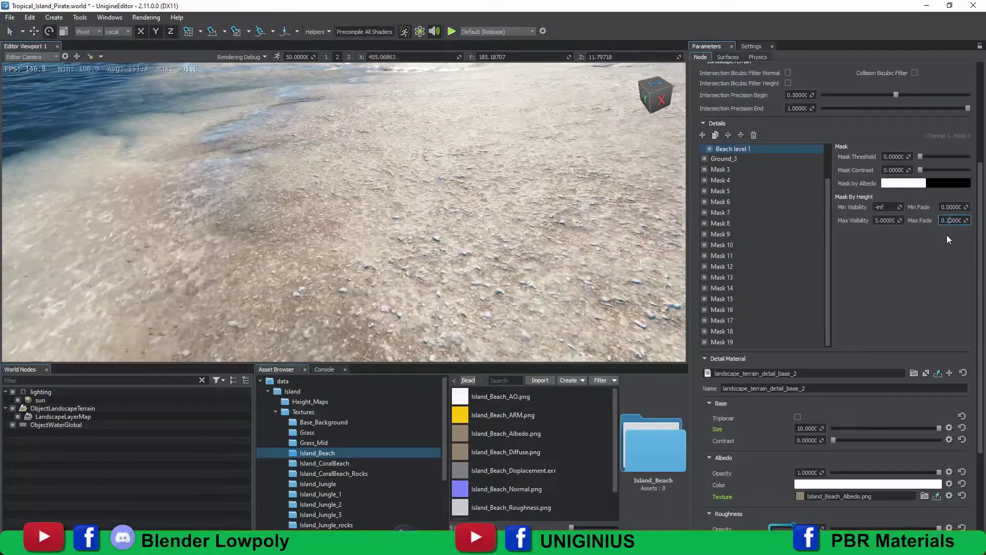
key(Return)
- Set Beach level 1's max visibility to 6
right_drag(452, 206, 596, 185)
text(6)
key(Return)
- Compare further max fade values on Beach level 1, including 0.1, and finish with 1
right_drag(328, 201, 801, 221)
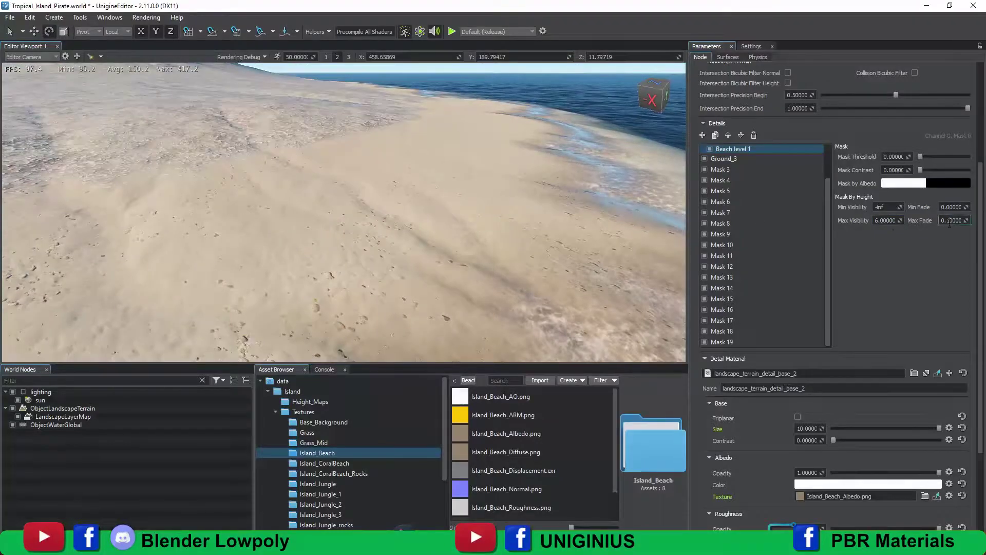
drag(950, 222, 898, 220)
text(1)
key(Return)
drag(961, 221, 940, 223)
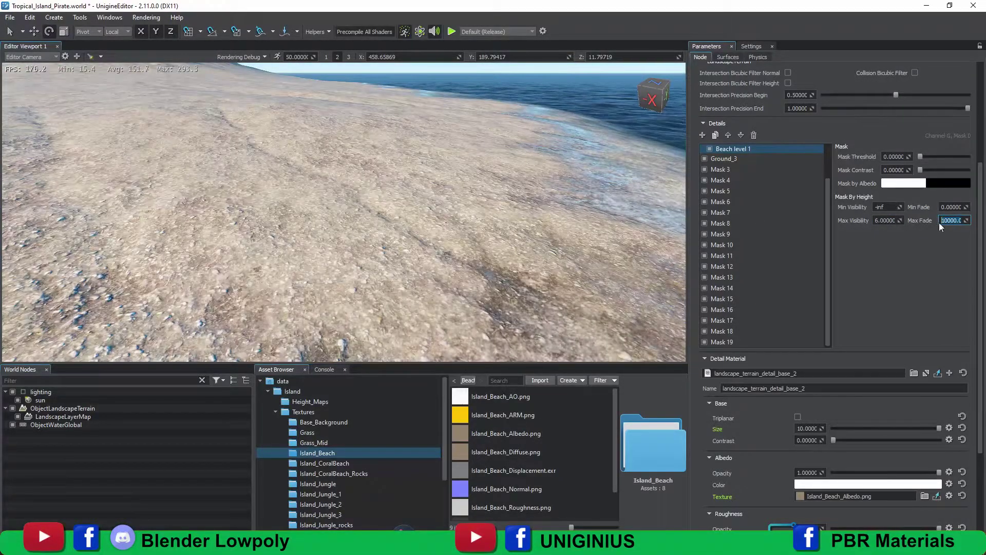
text(0.1)
key(Return)
right_drag(565, 205, 133, 126)
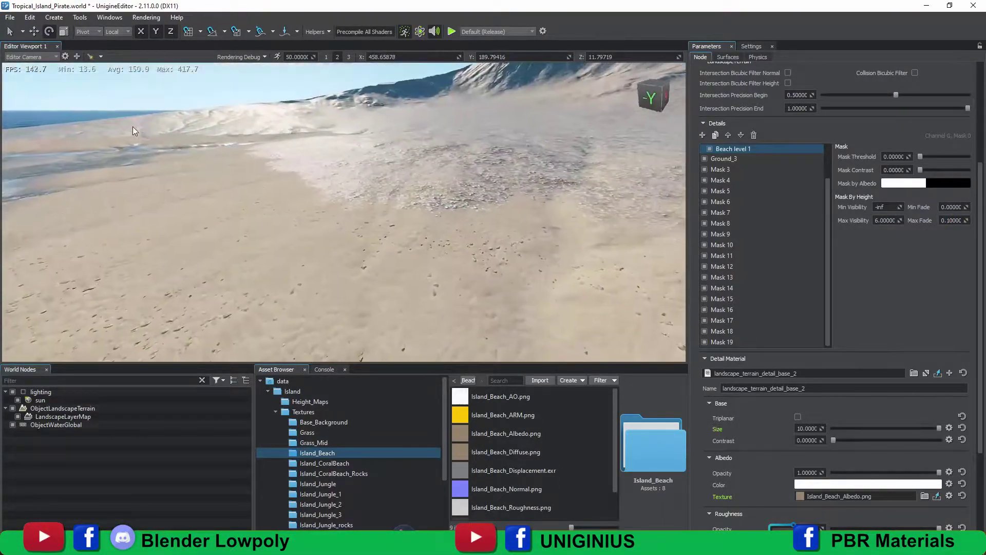
drag(909, 220, 908, 220)
text(1)
key(Return)
- Add a second detail named Beach Level 2 to the Beach mask
right_drag(462, 164, 352, 194)
scroll(719, 177, up, 2)
click(719, 177)
click(702, 282)
double_click(734, 342)
text(Beach Level 2)
key(Return)
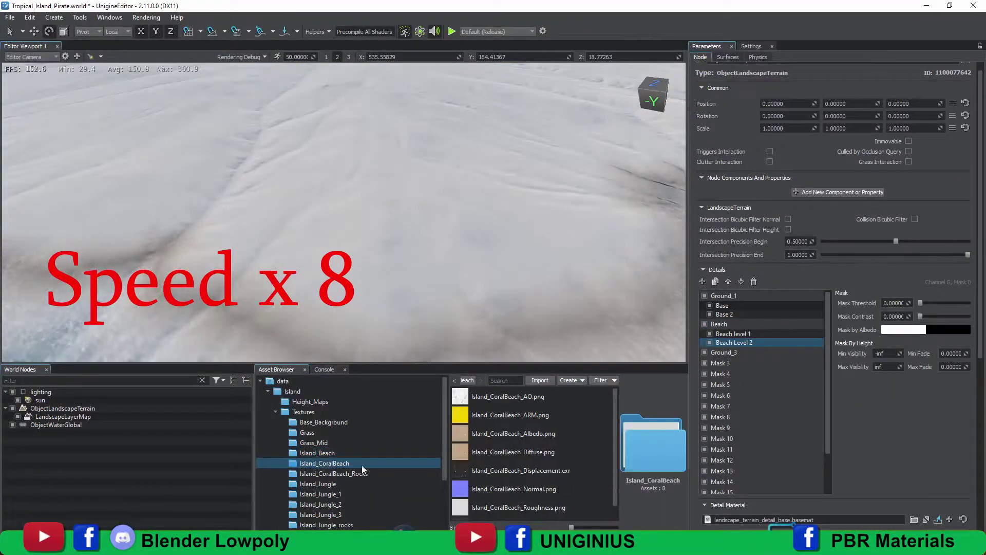
- Create a child material for Beach Level 2 and assign the Island_CoralBeach albedo, roughness and displacement textures
click(324, 463)
scroll(832, 309, down, 5)
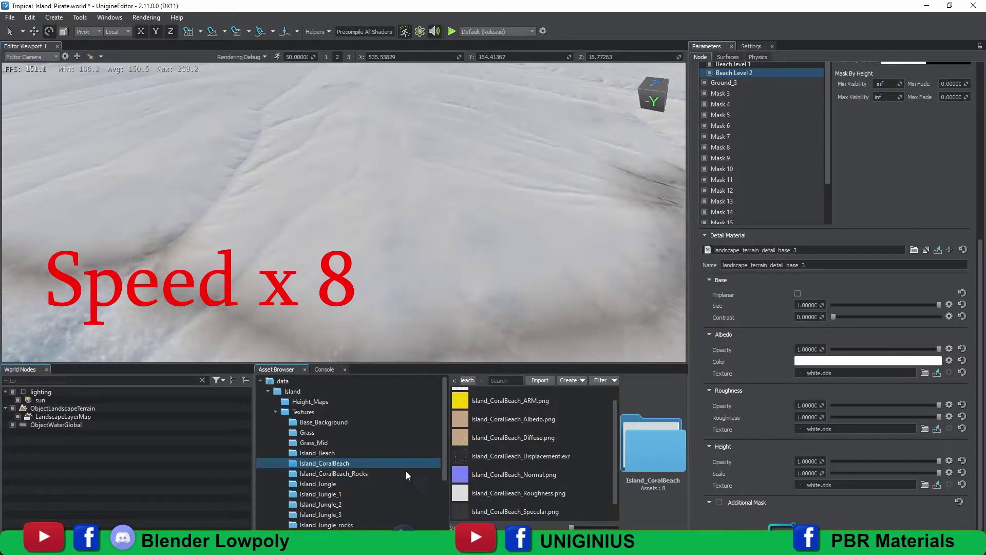
drag(515, 419, 852, 372)
drag(518, 492, 852, 429)
drag(534, 456, 853, 485)
- Lower Beach Level 2's height scale to about 0.48 and set its base size to 10 after trying 5
right_drag(391, 216, 739, 215)
click(801, 305)
text(5)
key(Return)
drag(939, 473, 884, 472)
drag(819, 305, 763, 309)
text(10)
- Enable Beach Level 2's additional mask using noise_2d.dds at size 10, and save the world
right_drag(359, 195, 62, 169)
click(719, 502)
scroll(836, 444, down, 2)
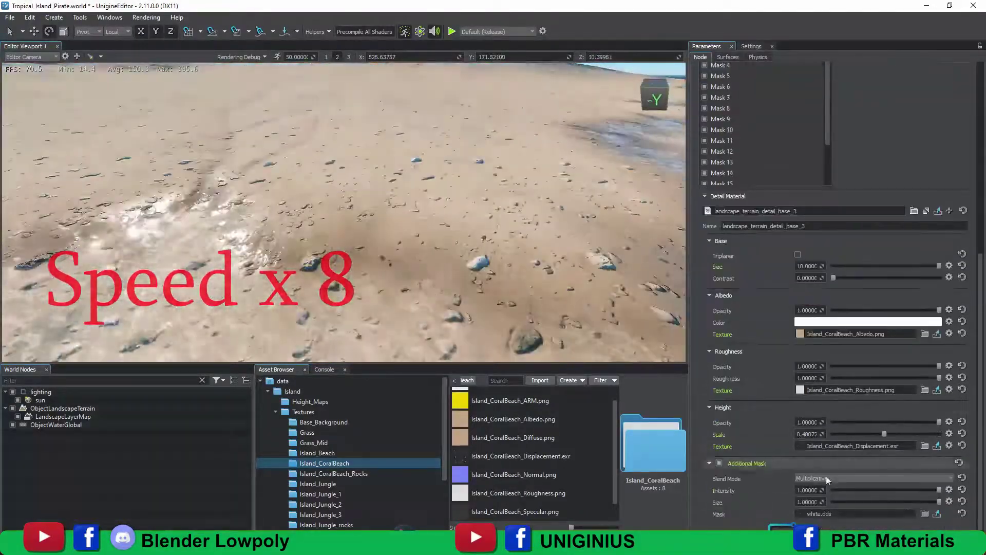
scroll(522, 482, down, 1)
scroll(523, 483, up, 1)
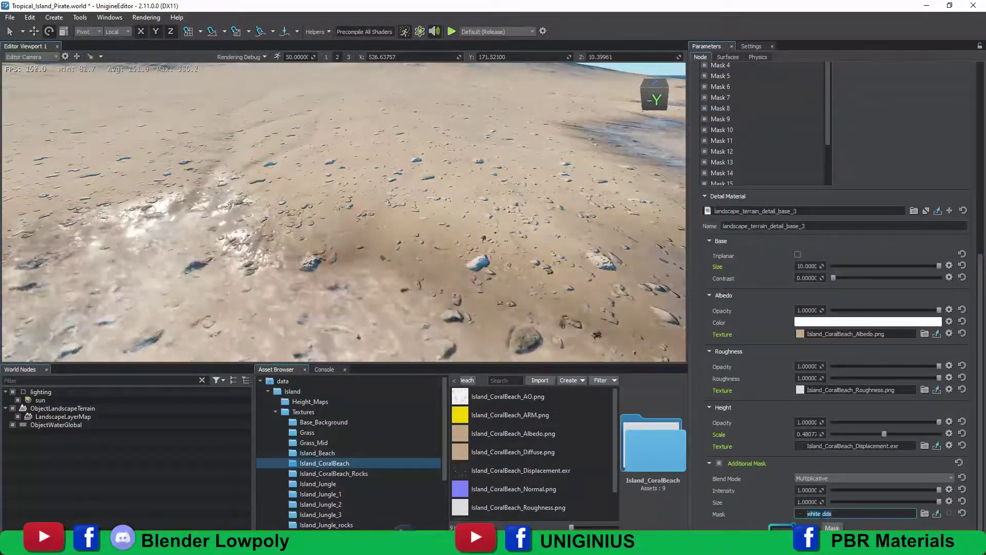
click(820, 514)
text(no)
click(826, 481)
right_drag(462, 216, 319, 216)
text(0)
right_drag(587, 215, 442, 247)
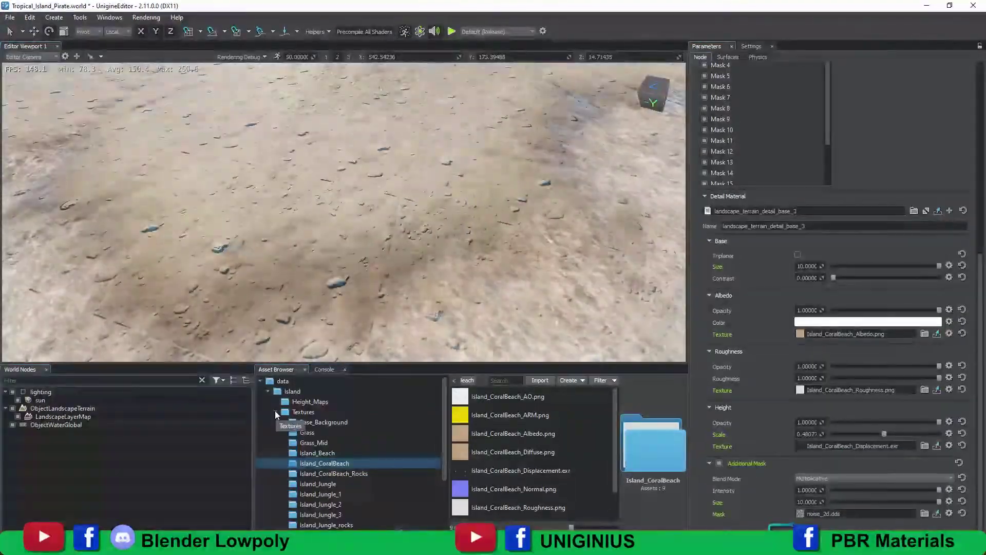
key(ctrl+s)
- Replace Beach Level 2's additional mask texture with Grass_Mid_Roughness.png and set the mask size to 50
click(353, 472)
click(349, 442)
click(467, 506)
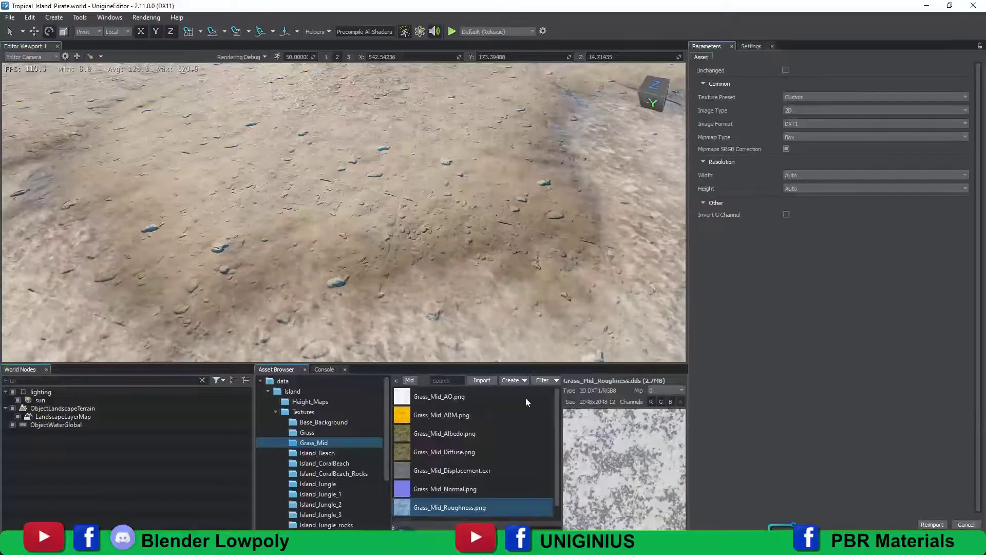
click(62, 408)
drag(471, 507, 825, 513)
right_drag(514, 216, 462, 220)
drag(818, 502, 773, 494)
text(50)
- Limit Beach Level 2 by height with a max visibility of 5 and a max fade of 1
right_drag(513, 226, 421, 266)
scroll(886, 263, up, 5)
click(886, 212)
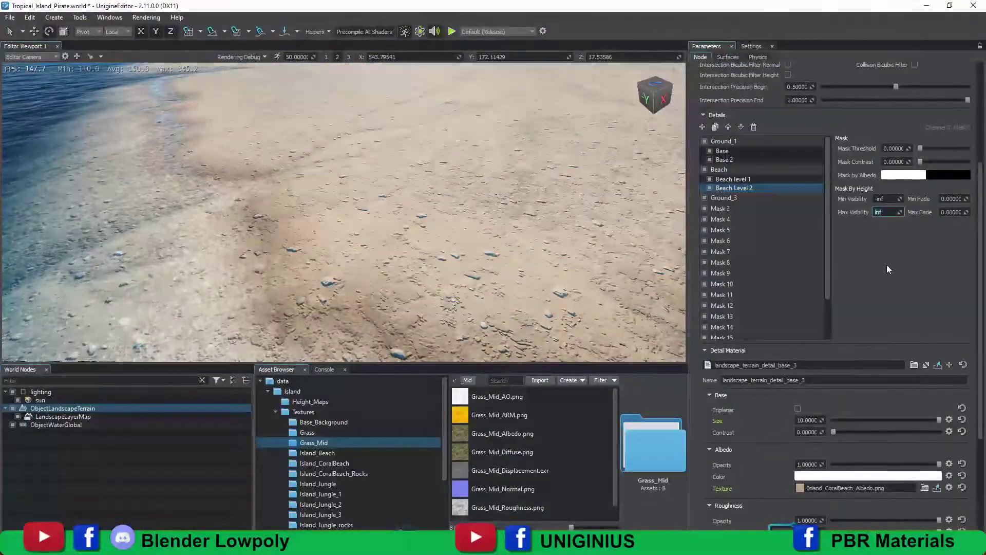
text(5)
key(Return)
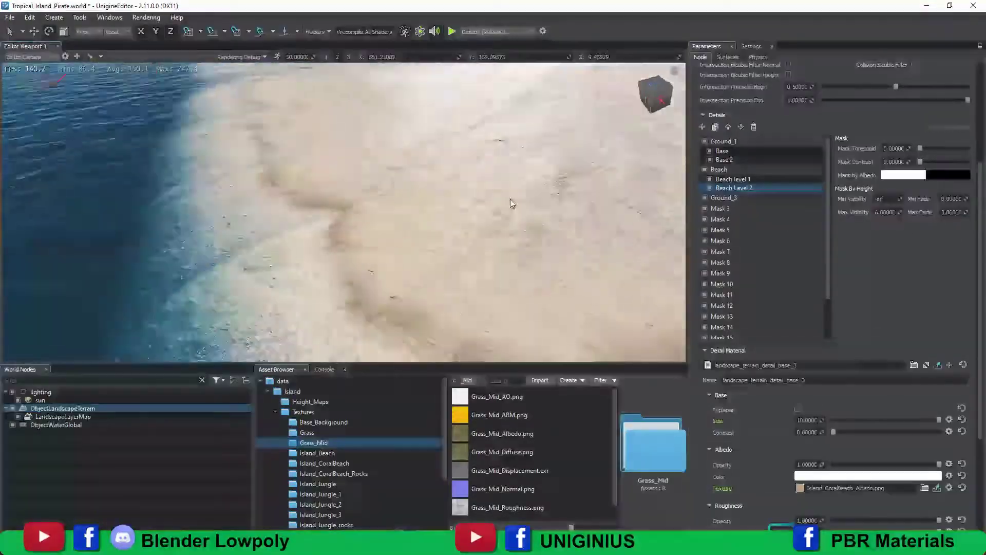
- Add a detail named Corals_beach to the Beach mask, below Beach Level 2
right_drag(511, 203, 534, 198)
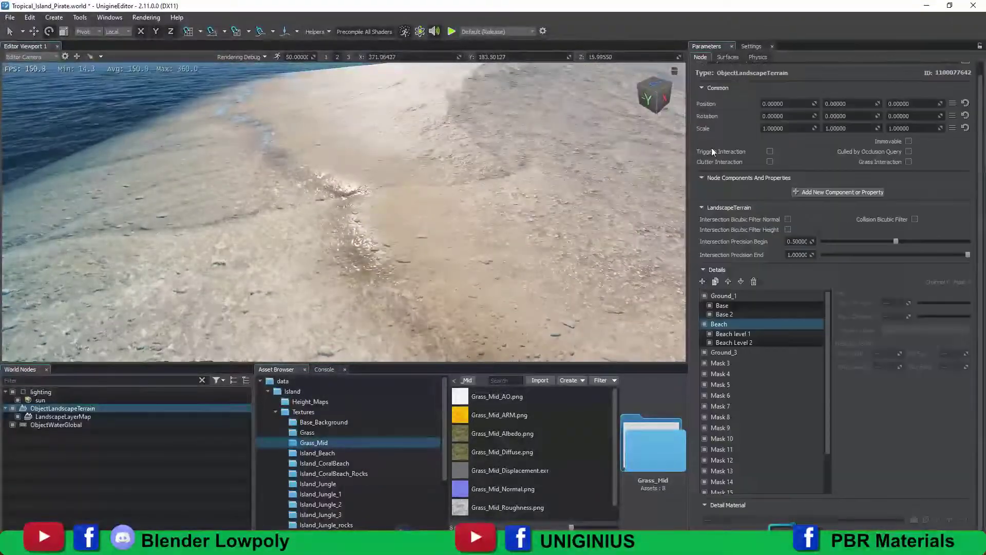
click(730, 351)
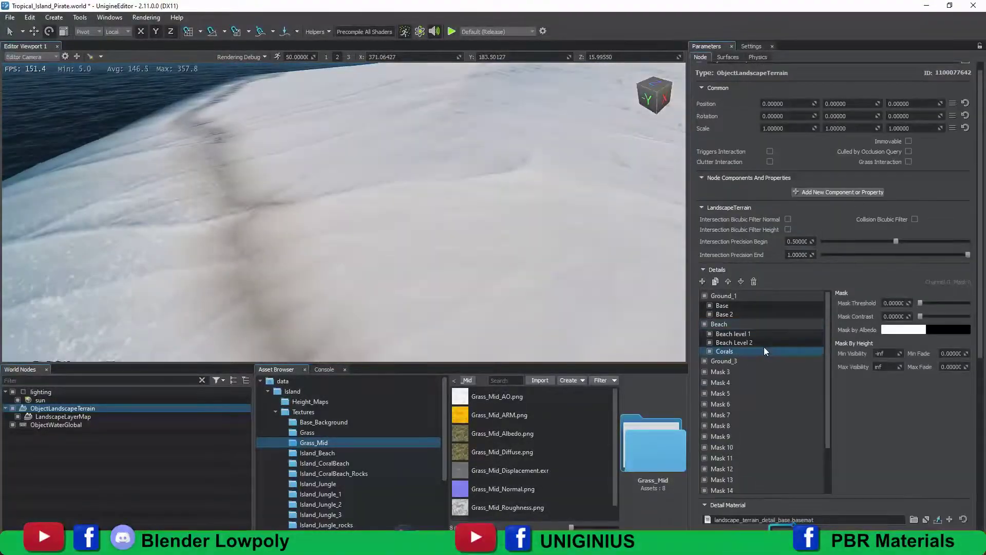
text(_beach)
key(Return)
- Create a material for Corals_beach and assign the Island_CoralBeach albedo, displacement and roughness textures to it
click(357, 465)
scroll(873, 329, down, 5)
click(948, 272)
drag(513, 433, 832, 373)
drag(849, 485, 849, 485)
drag(506, 507, 825, 431)
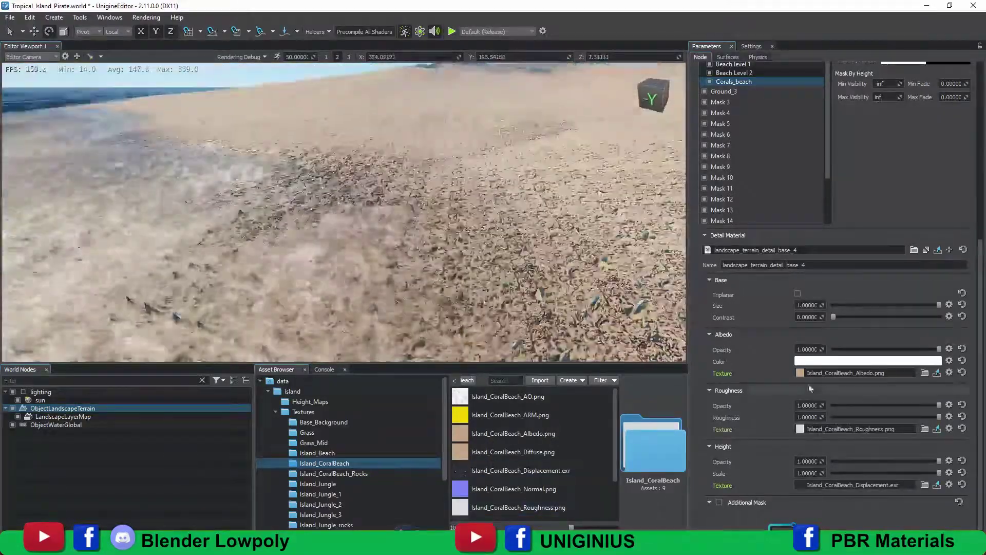
- Replace Beach Level 2's albedo, roughness and height textures with the matching Island_CoralBeach_Rocks maps
click(352, 466)
click(353, 473)
click(739, 72)
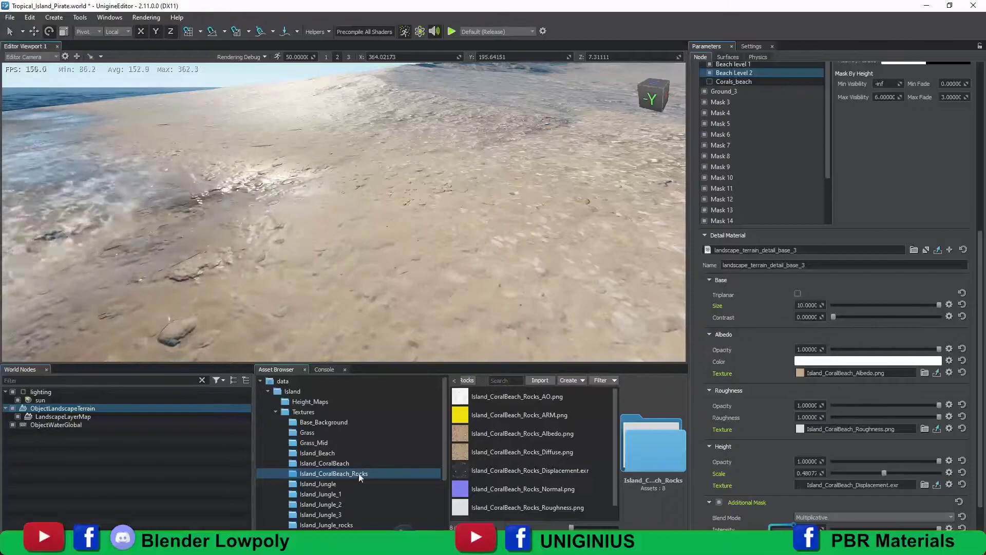
scroll(859, 494, up, 2)
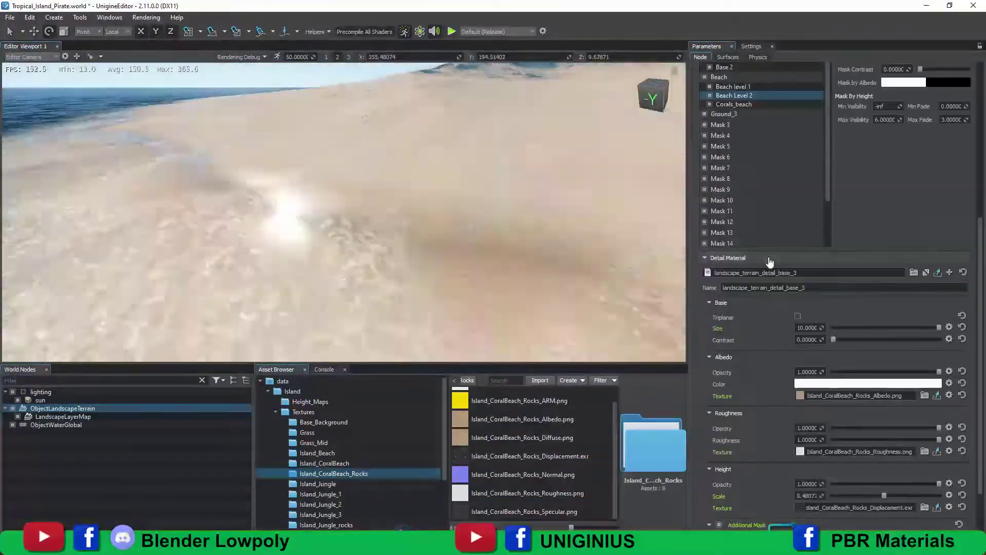
- Set the base texture size of the Corals_beach detail to 10
click(744, 104)
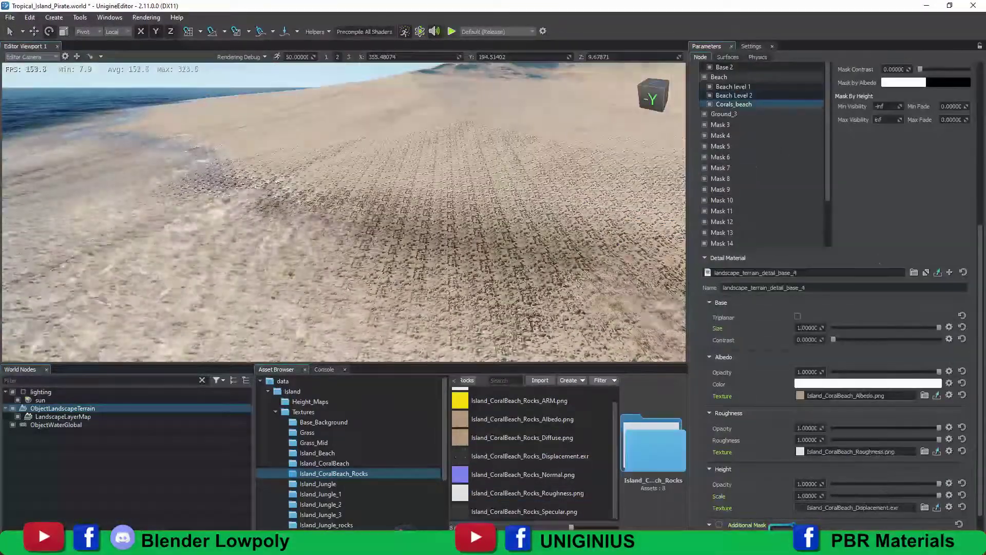
double_click(801, 328)
text(10)
key(Return)
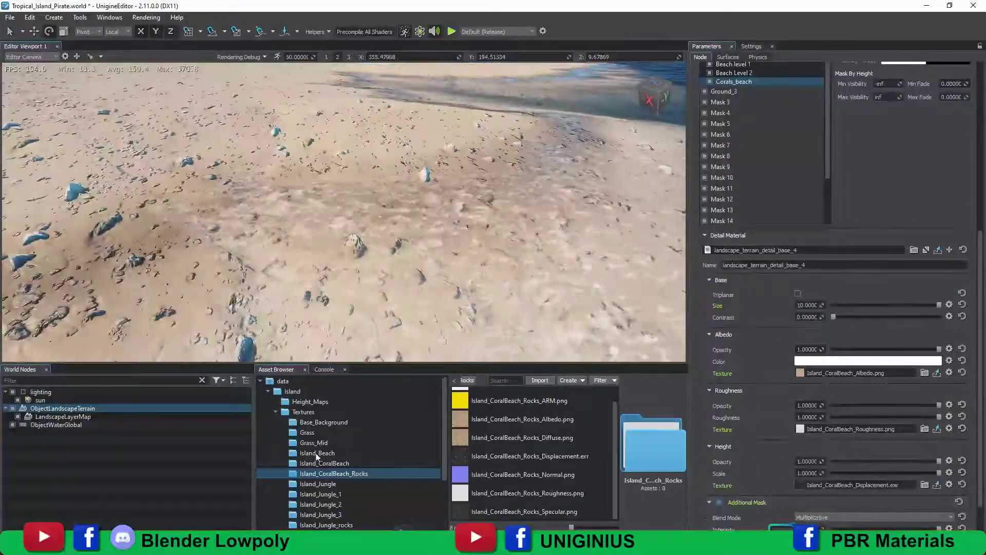
- Use a Grass_Mid texture as Corals_beach's additional mask at size 50, and lower the detail's height scale
click(314, 442)
scroll(727, 446, down, 3)
double_click(807, 502)
text(50)
key(Return)
right_drag(343, 212, 493, 212)
drag(938, 433, 876, 433)
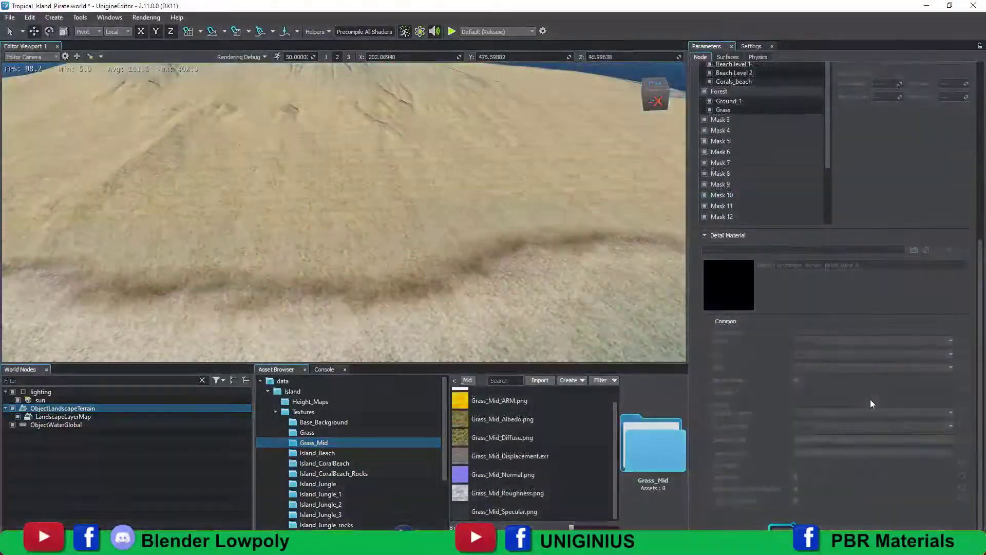
- Check the paintable masks in LandscapeLayerMap's Brush Editor and return to the ObjectLandscapeTerrain settings
scroll(880, 363, up, 10)
click(62, 416)
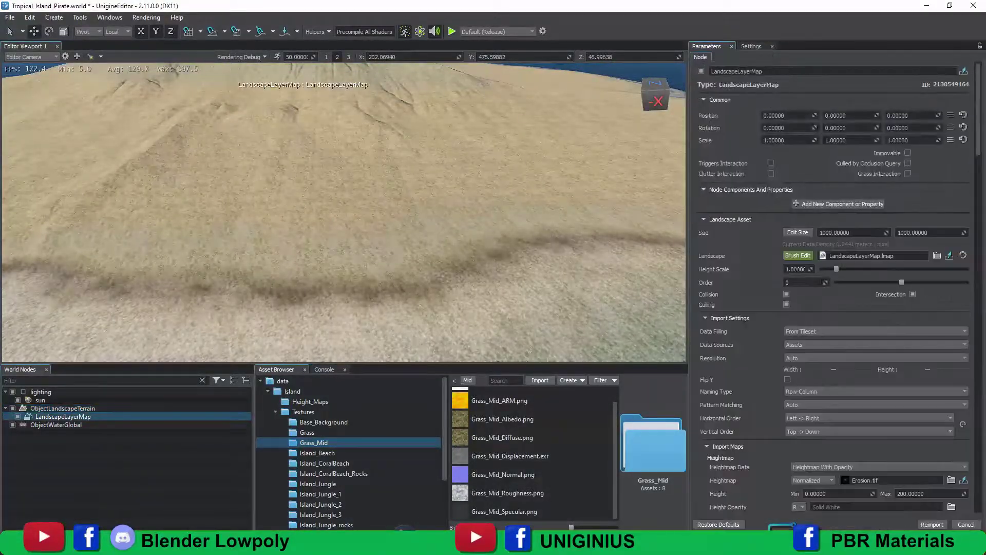
click(796, 256)
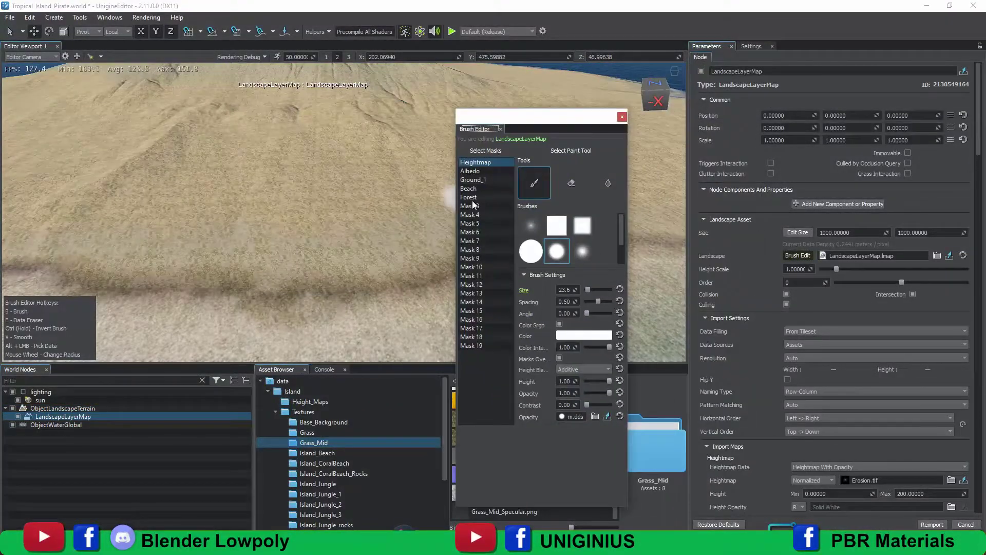
click(621, 117)
click(62, 408)
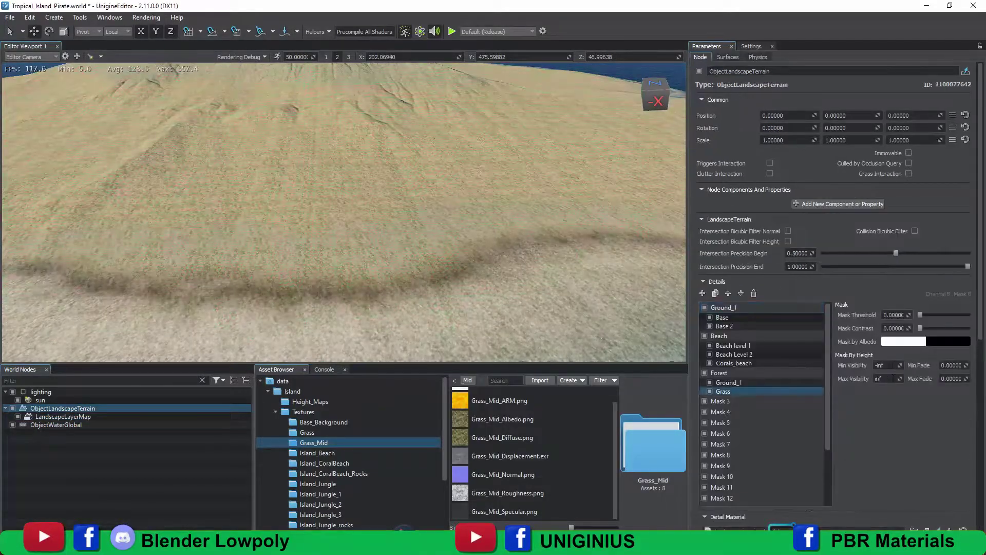
- Limit the Forest mask's Grass detail by height with a min visibility of 5 and a min fade of 1.8
text(6)
key(Tab)
text(1.8)
key(Return)
key(w)
right_drag(462, 226, 462, 159)
key(s)
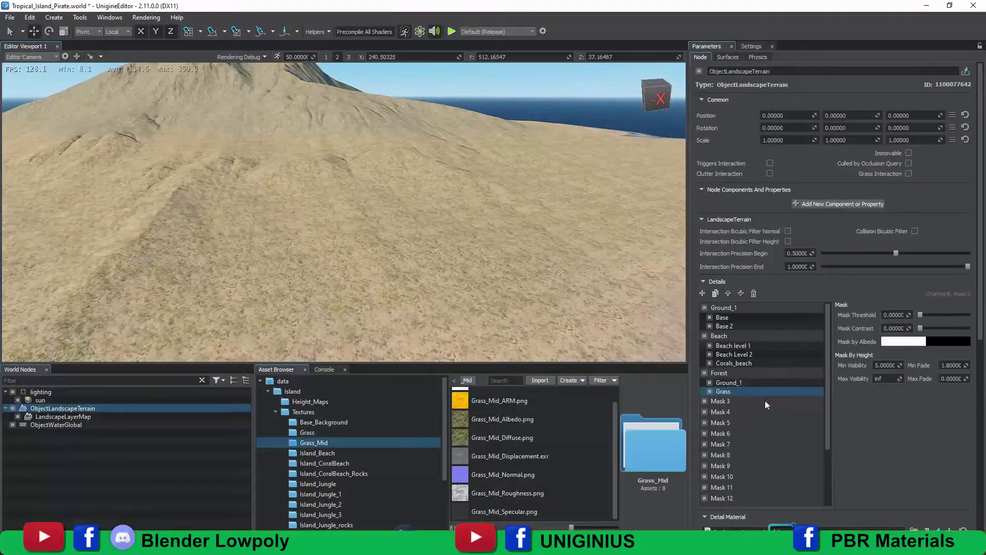
- Add another detail to the Forest mask and name it Grass_2
click(702, 293)
double_click(734, 400)
text(Grass_2)
key(Return)
- Texture Grass_2 with the Grass_Mid maps at size 10 and height scale 0.3, and mask it with Grass_Mid_Roughness.png at size 10
scroll(852, 423, down, 5)
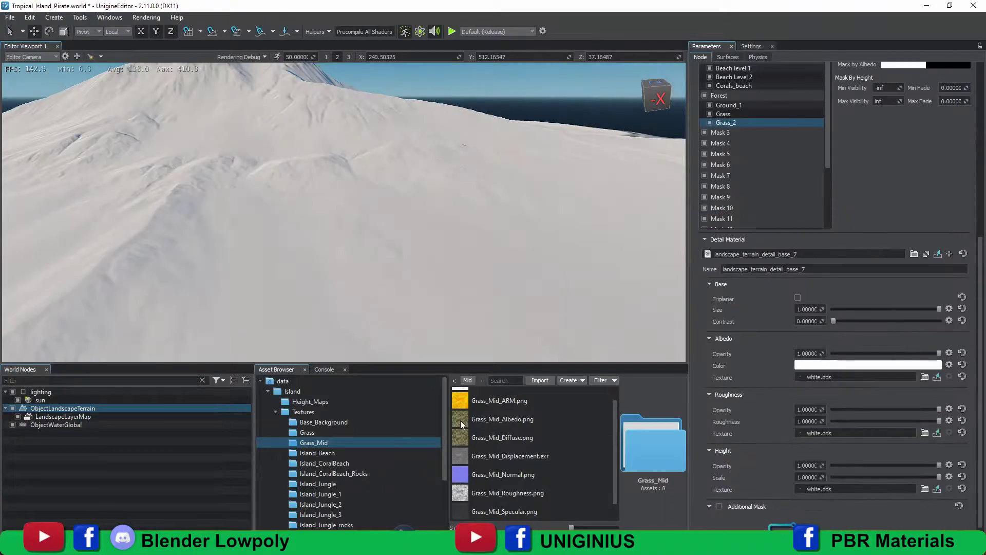
drag(460, 422, 832, 377)
click(807, 309)
text(10)
key(Return)
scroll(819, 348, down, 1)
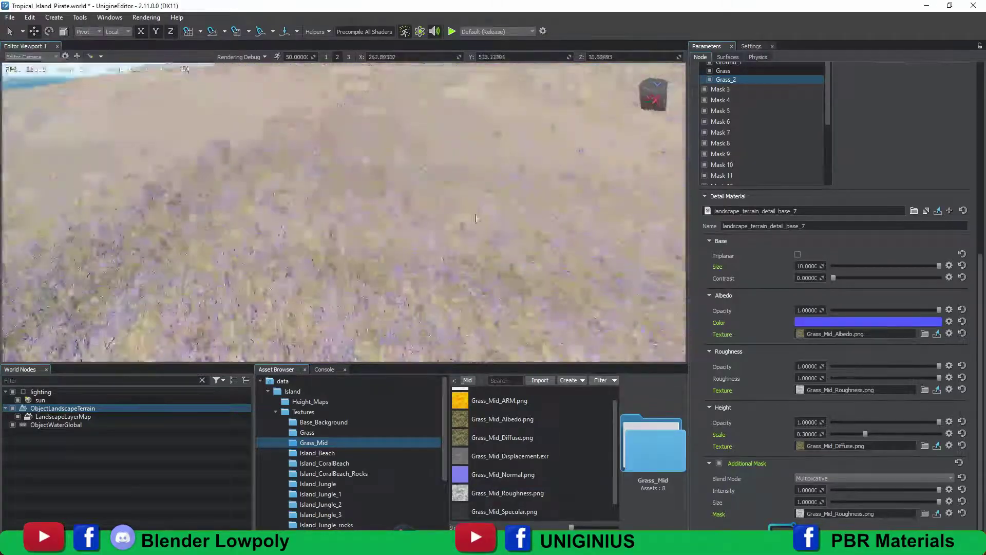
scroll(820, 477, up, 1)
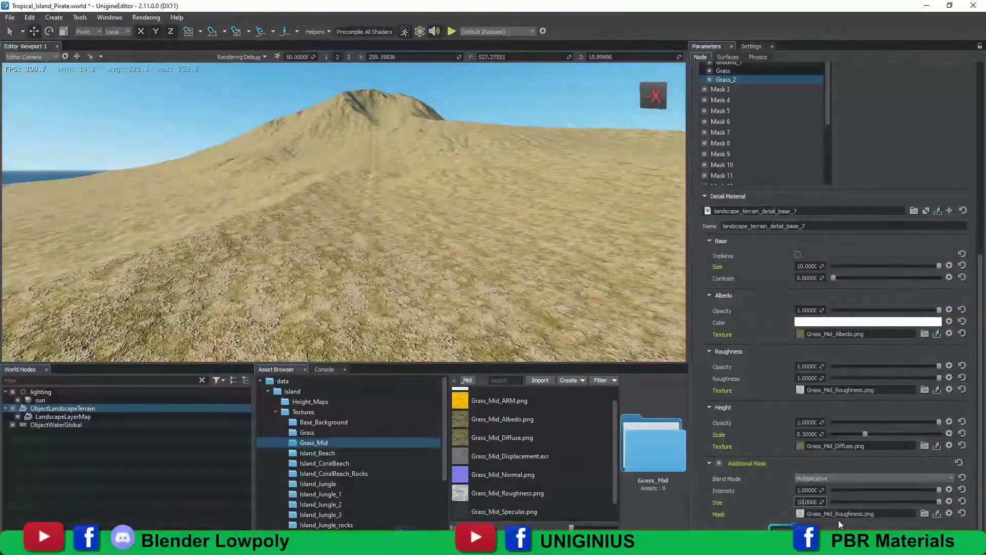
- Limit Grass_2 by height with a min visibility of 5 and a min fade of 1.8, matching Grass
right_drag(462, 231, 360, 277)
scroll(799, 157, up, 6)
click(729, 379)
- Rename Mask 3 as Cliff and add a detail named Cliff to it
click(719, 398)
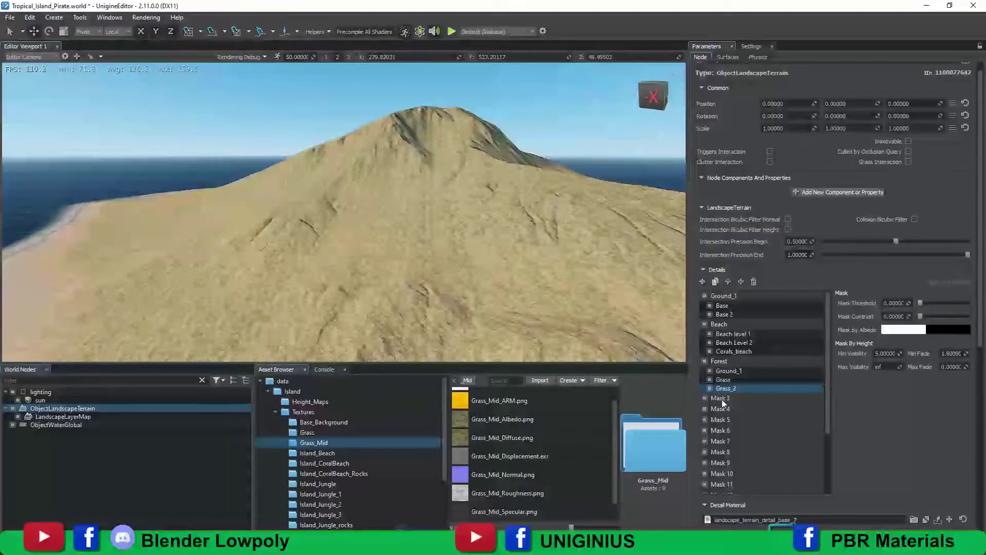
scroll(807, 415, down, 3)
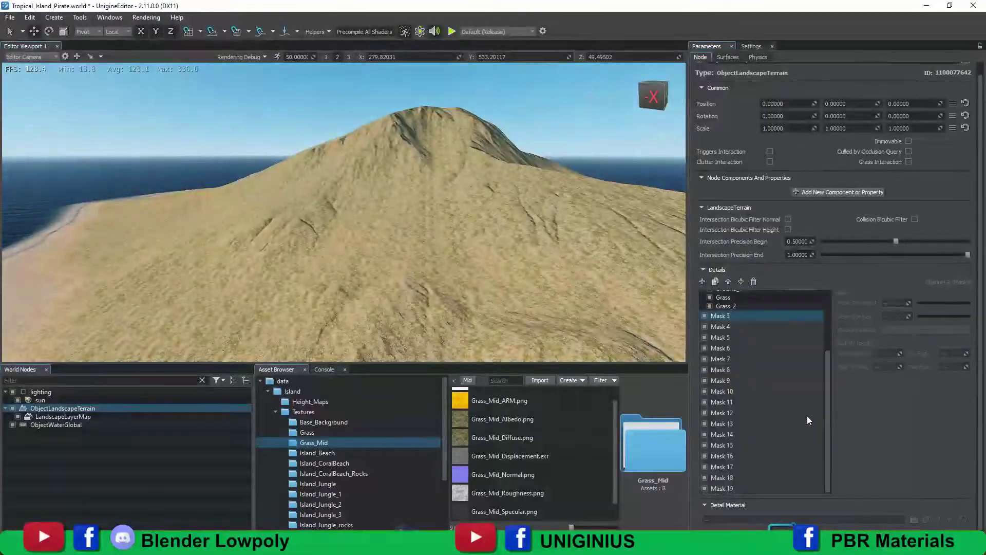
click(703, 281)
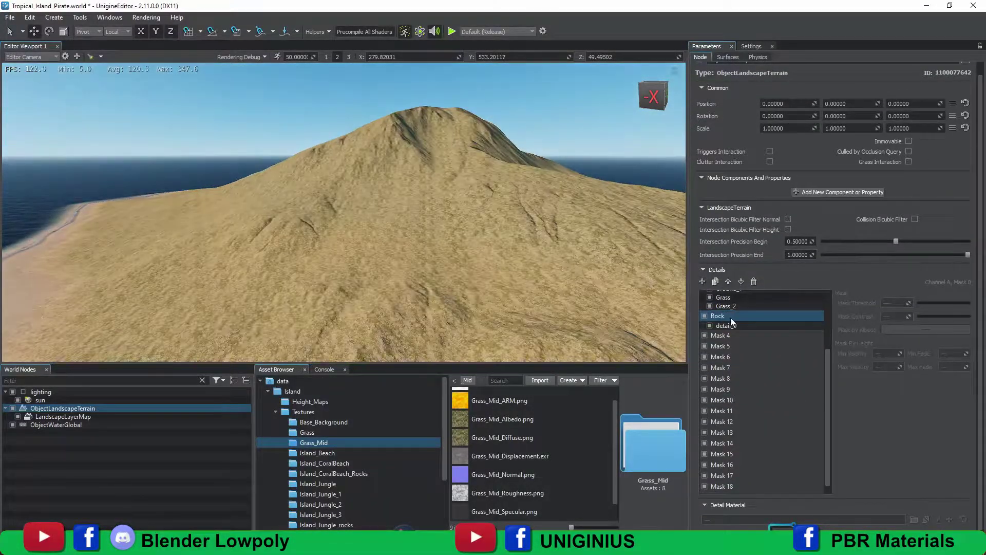
double_click(727, 326)
text(Cliff)
key(Return)
- Create a material for the Cliff detail with Island_Rocks_Cliff_Albedo.png as albedo and Island_Rocks_Cliff_Displacement.exr as height texture
scroll(355, 462, down, 3)
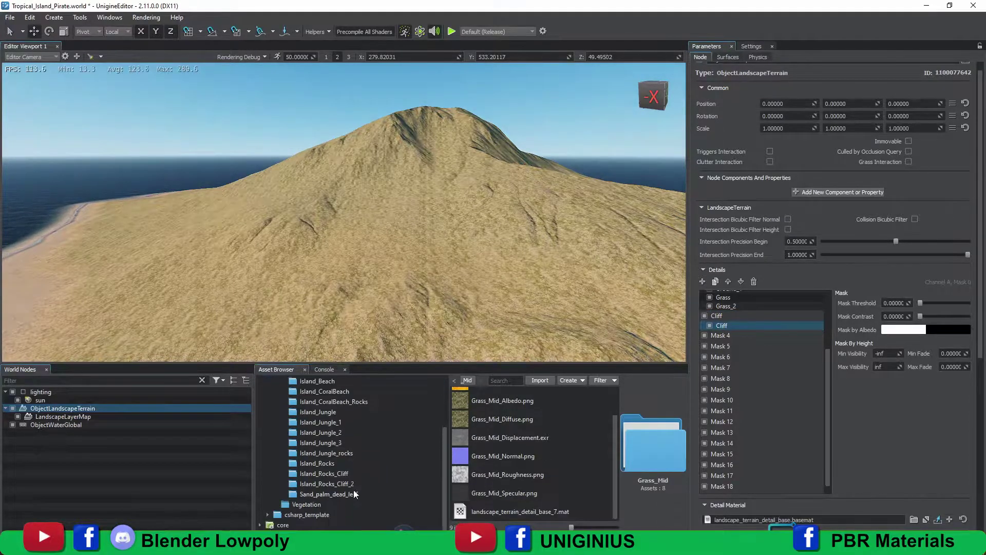
click(333, 473)
scroll(880, 414, down, 3)
click(820, 392)
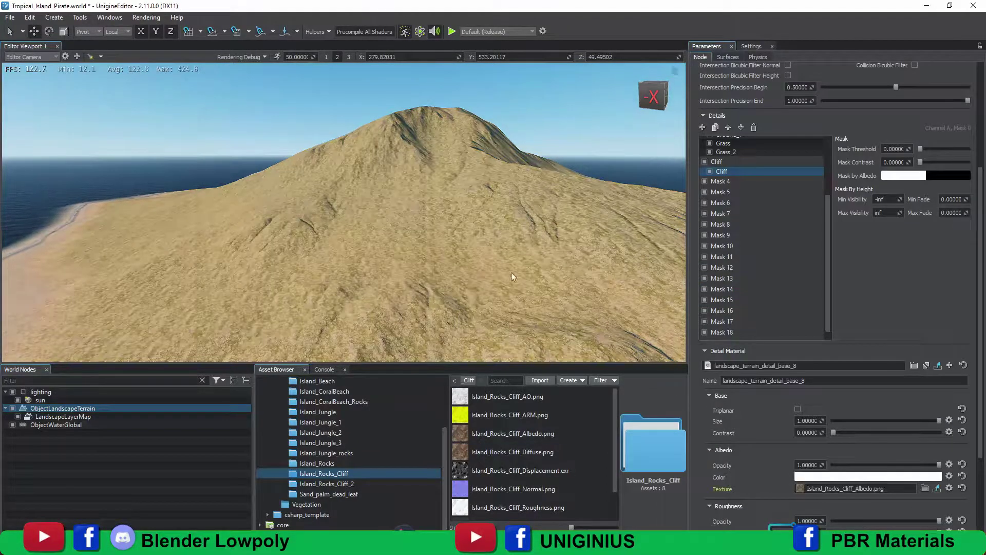
scroll(836, 488, down, 5)
drag(510, 471, 853, 484)
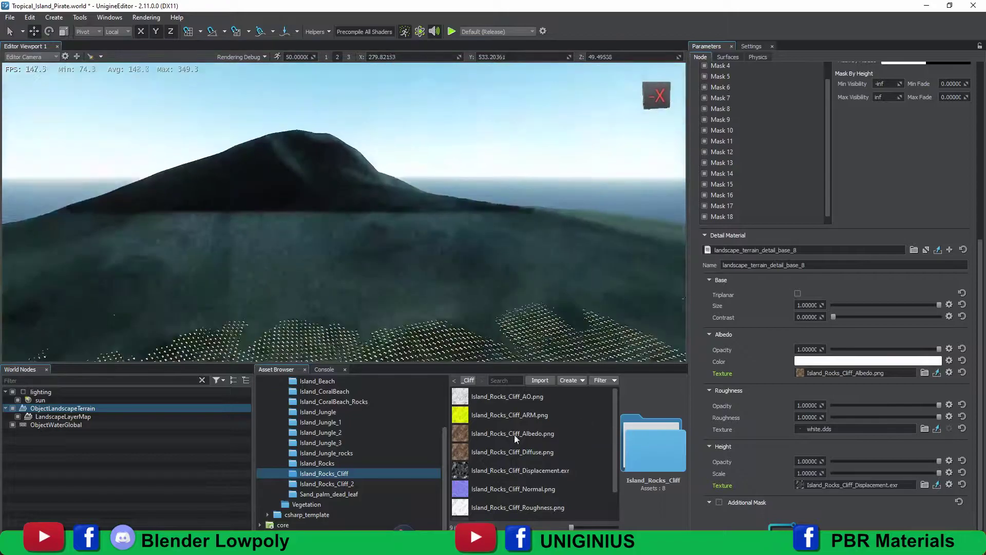
- Fill LandscapeLayerMap's Cliff mask with white.dds and start reimporting the layer map
click(63, 416)
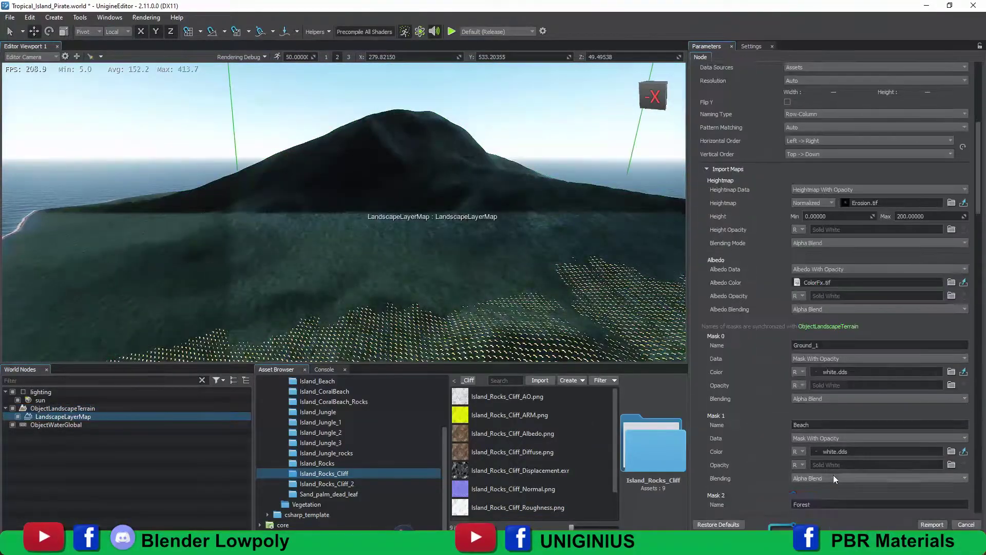
scroll(843, 431, down, 3)
click(932, 524)
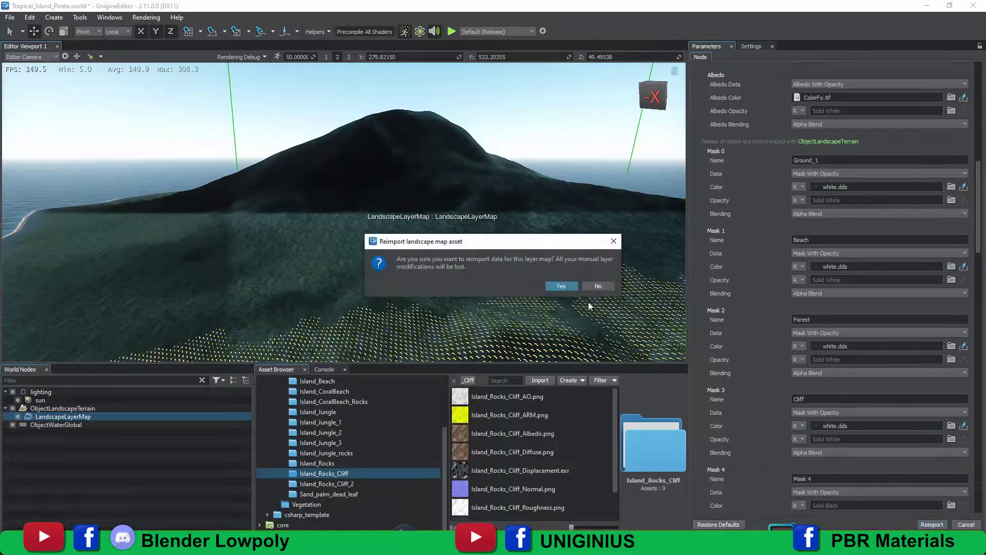